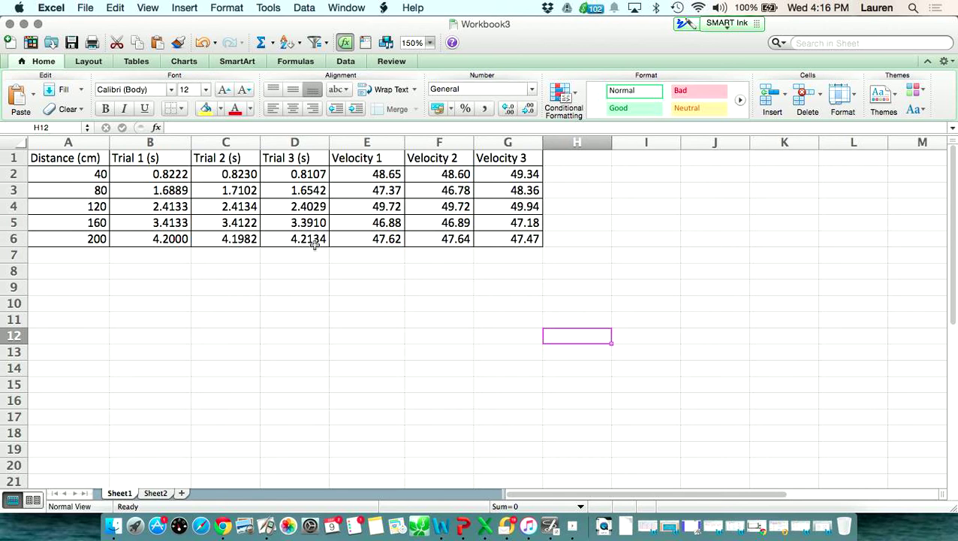
Review the distance and trial time data, and inspect the Velocity 1 formulas in cells E2 through E5
left_click(62, 175)
left_click(146, 174)
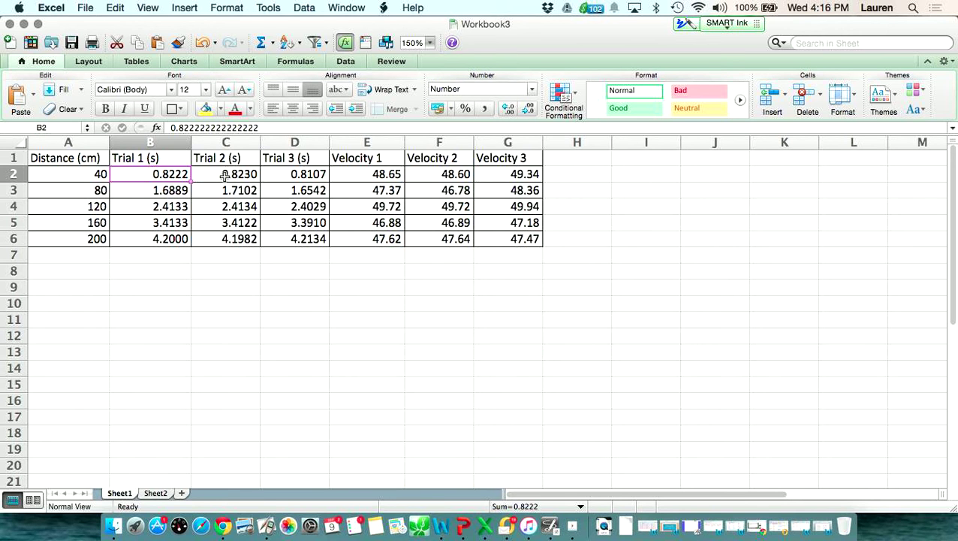
left_click_drag(134, 175, 284, 235)
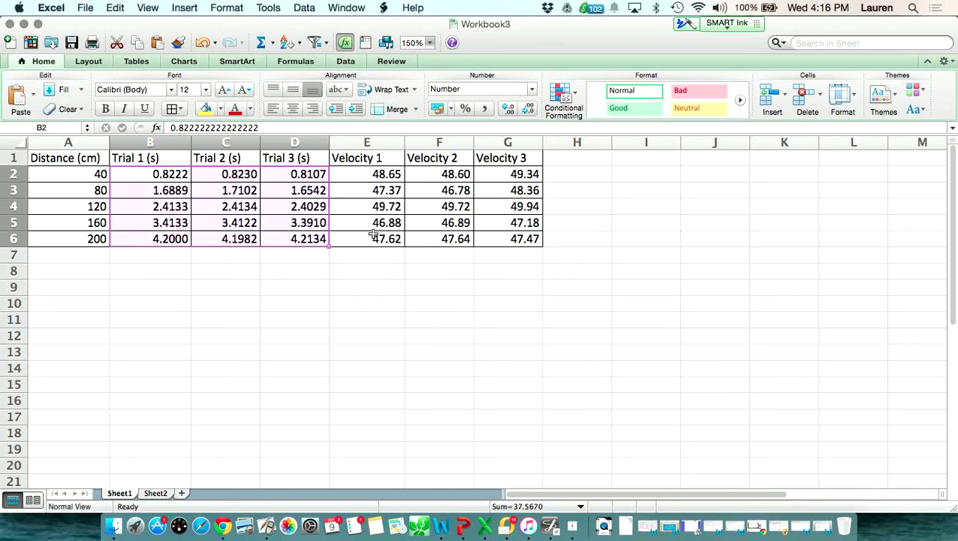
left_click(370, 237)
left_click(354, 175)
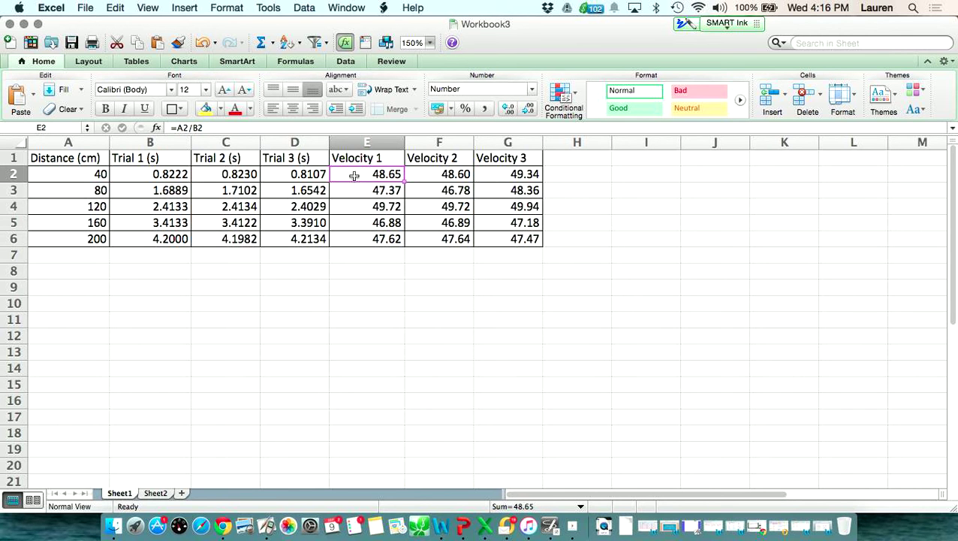
double_click(354, 175)
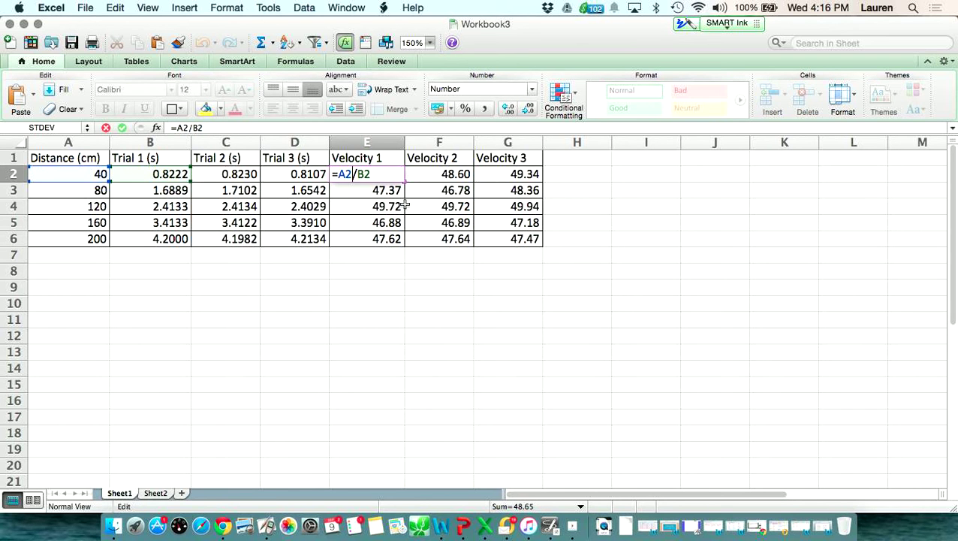
key("Return")
double_click(377, 192)
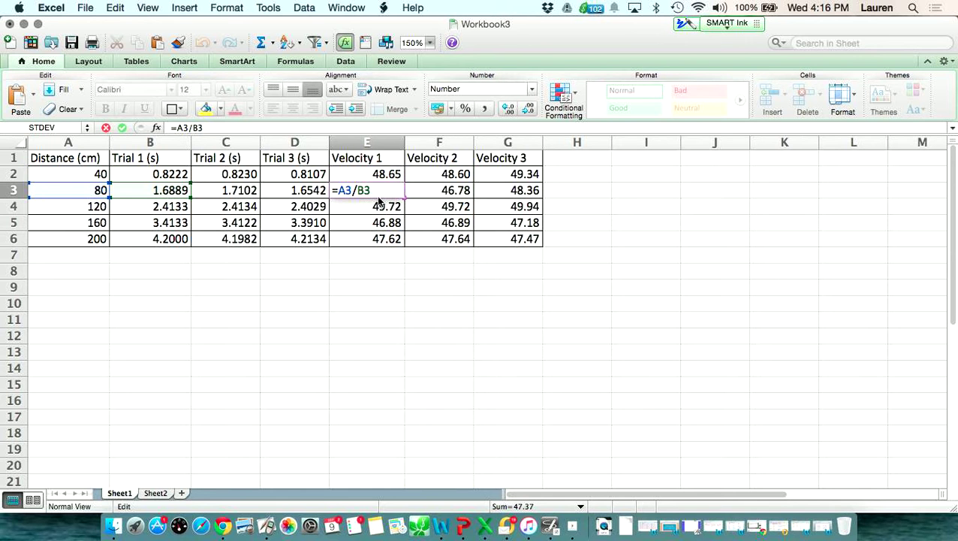
key("Return")
double_click(381, 207)
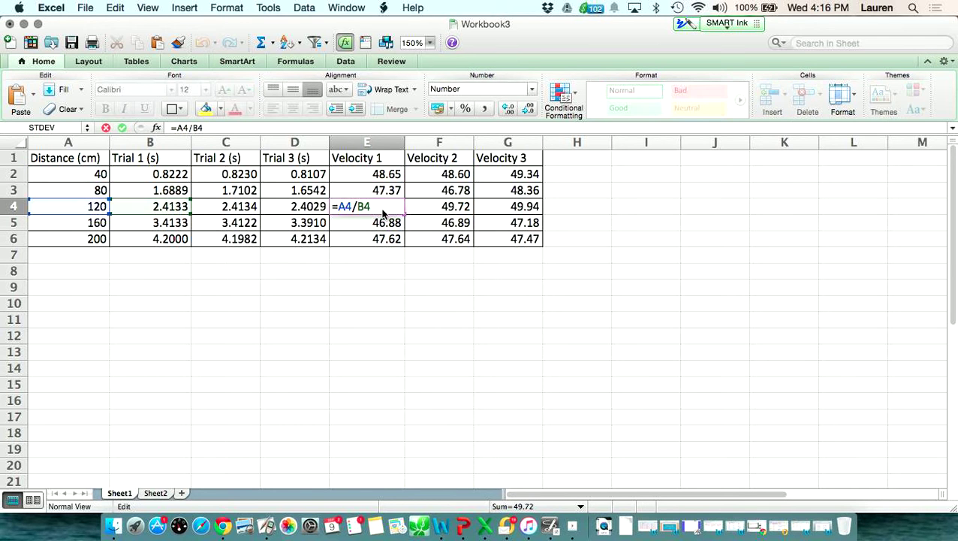
key("Return")
double_click(387, 224)
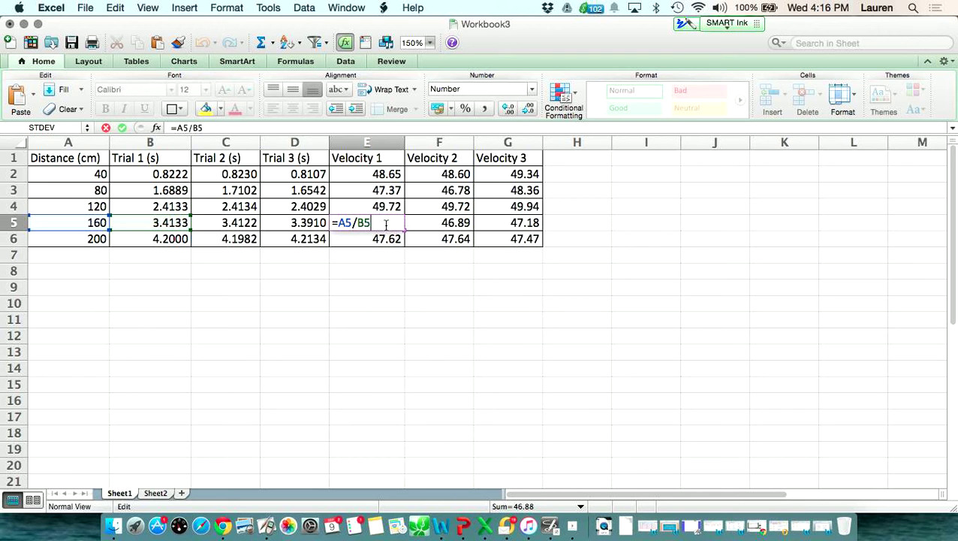
key("Return")
Calculate the average of the Velocity 1 values E2:E6 in cell E7 with the AVERAGE function
left_click(392, 269)
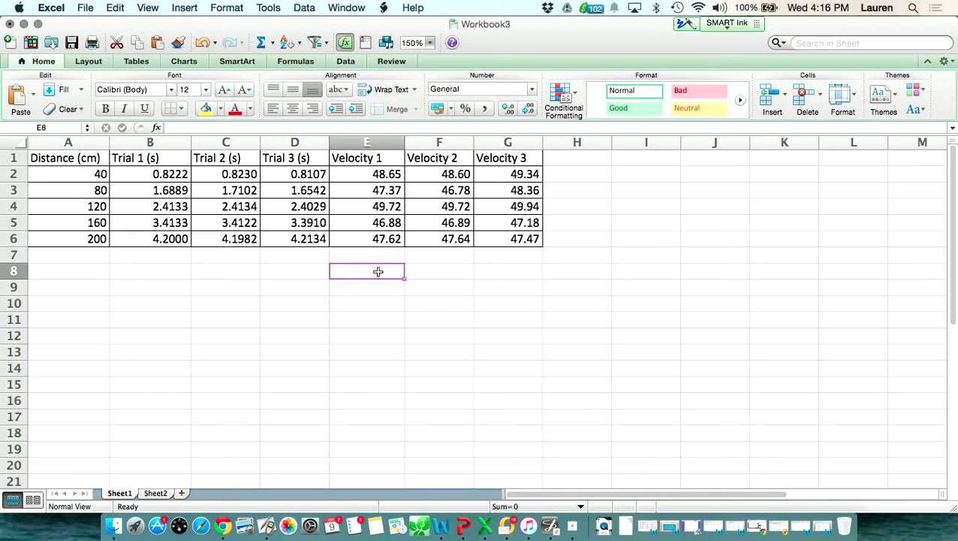
double_click(361, 270)
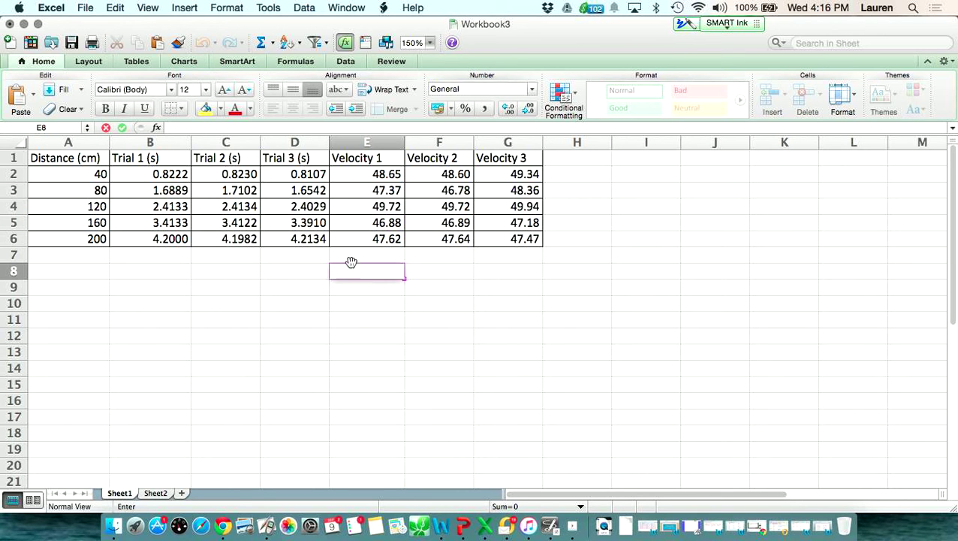
left_click(349, 261)
double_click(350, 261)
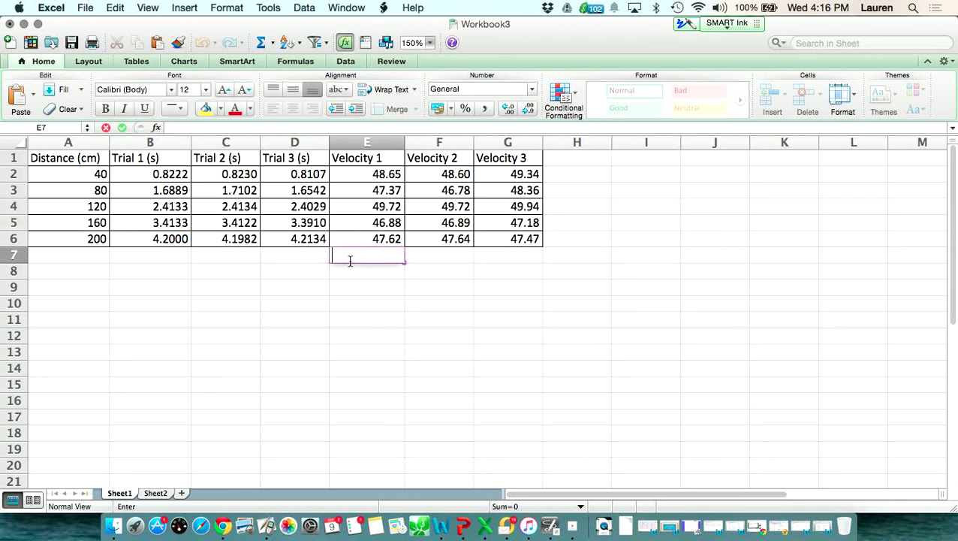
type("=Ave")
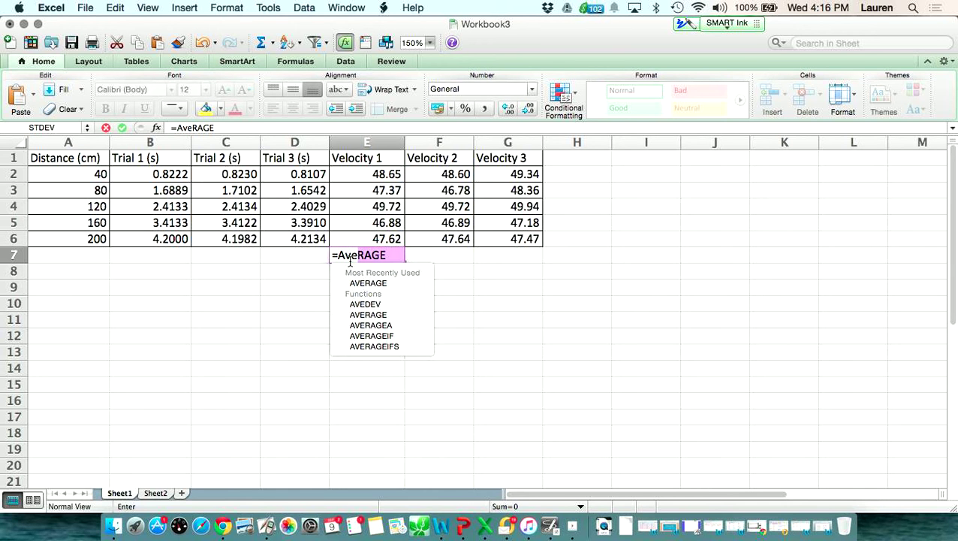
double_click(366, 284)
left_click_drag(373, 174, 379, 239)
key("Return")
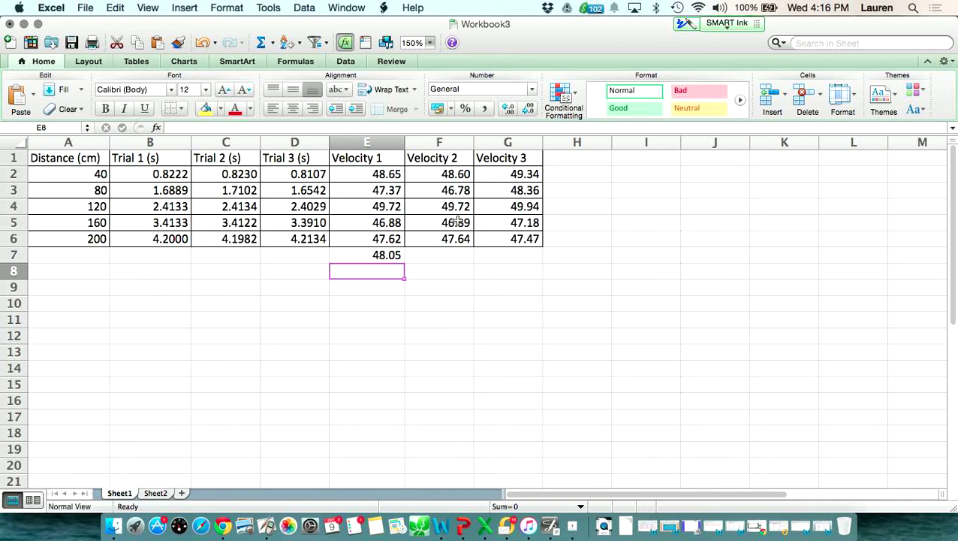
Copy the average formula from E7 across to F7:G7 and check the ranges in the copied formulas
left_click(369, 256)
left_click_drag(406, 264, 533, 264)
double_click(444, 253)
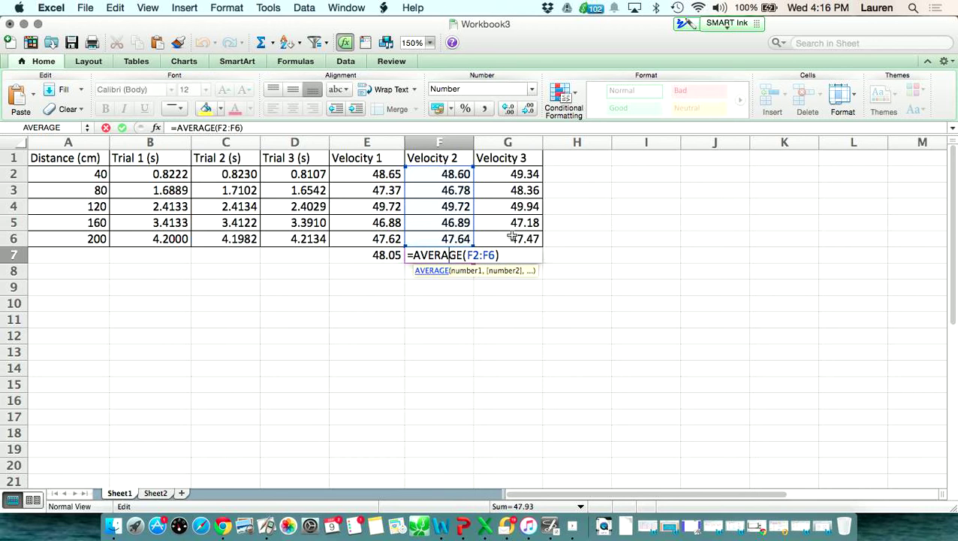
key("Return")
double_click(519, 255)
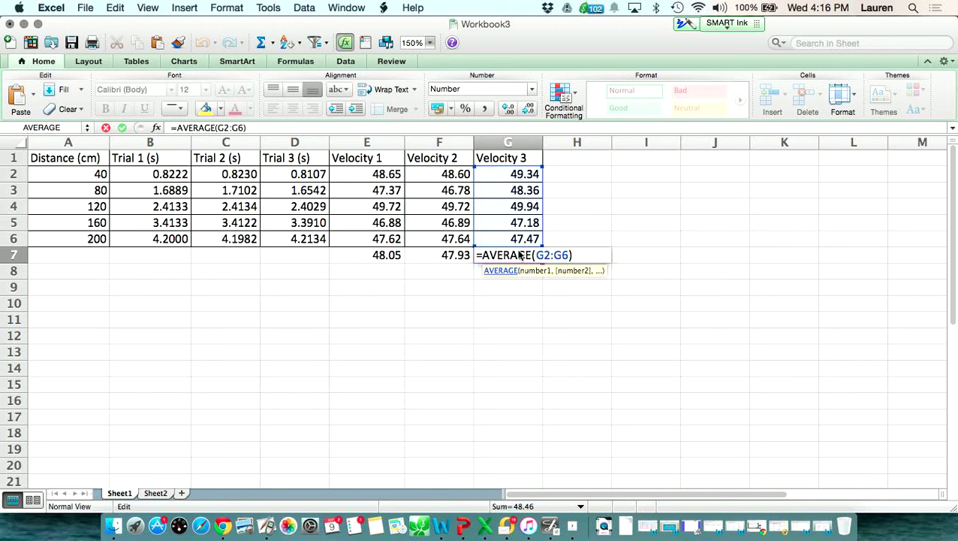
key("Return")
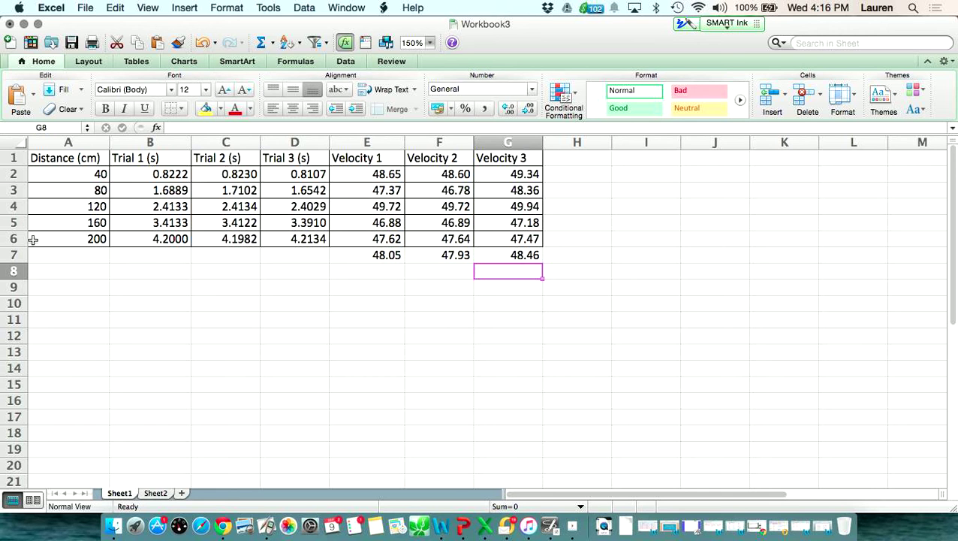
Calculate the average of all velocity values E2:G6 in cell I6
left_click(633, 236)
type("A")
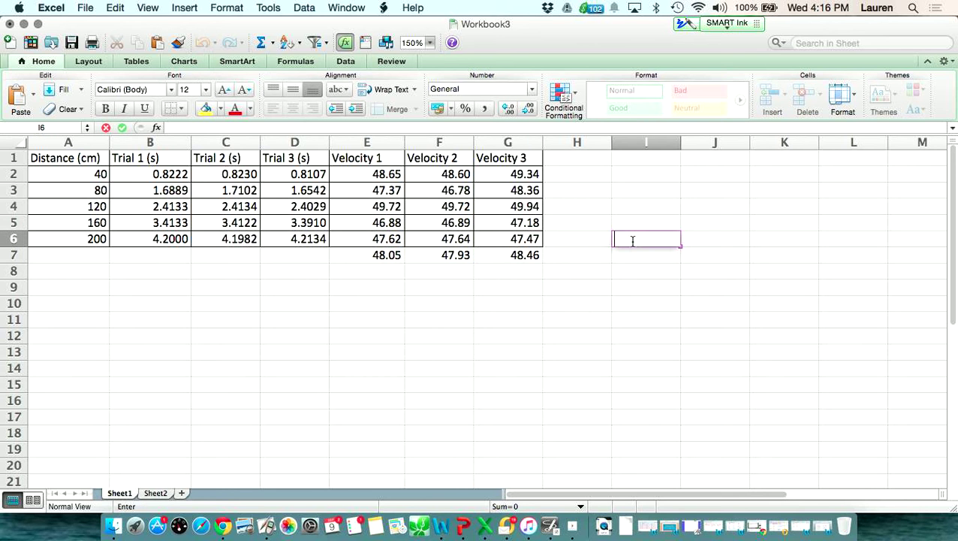
key("BackSpace")
type("=Av")
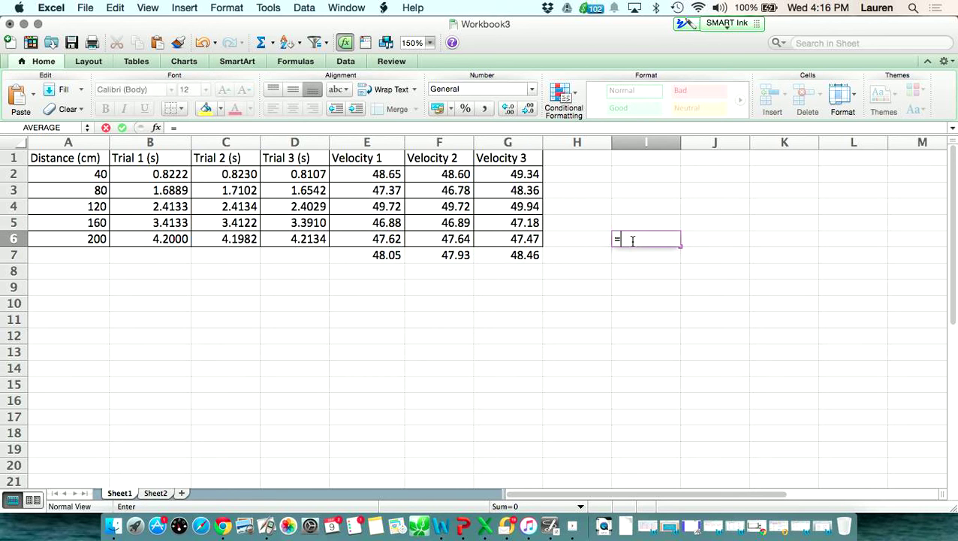
left_click(644, 271)
left_click_drag(372, 174, 507, 240)
key("Return")
left_click(643, 238)
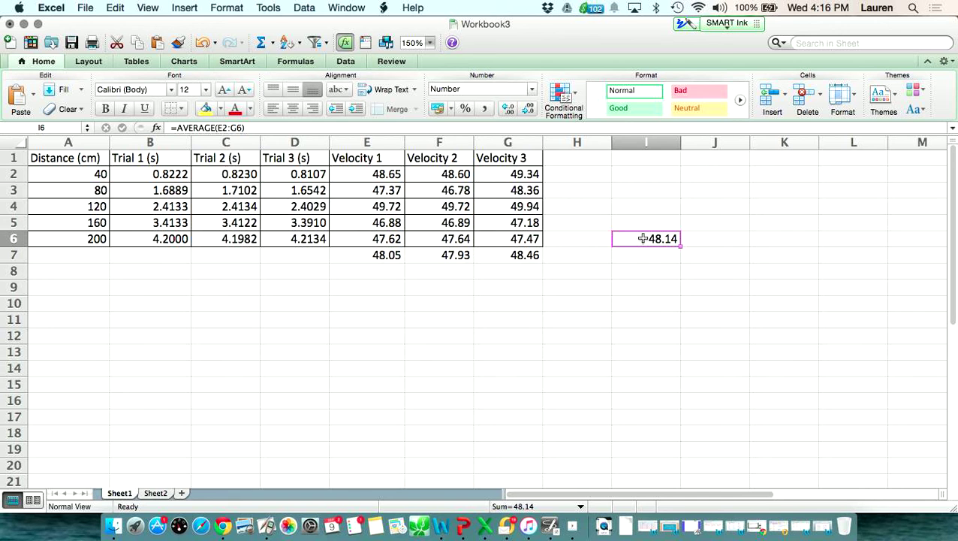
Label cell I5 "Average for all velocity data" and widen column I to fit the text
left_click(666, 225)
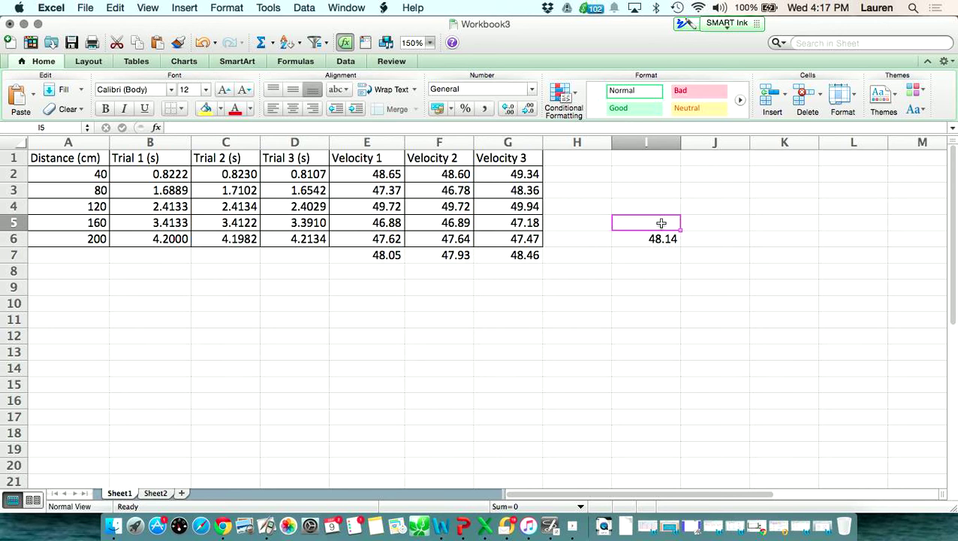
type("Average f")
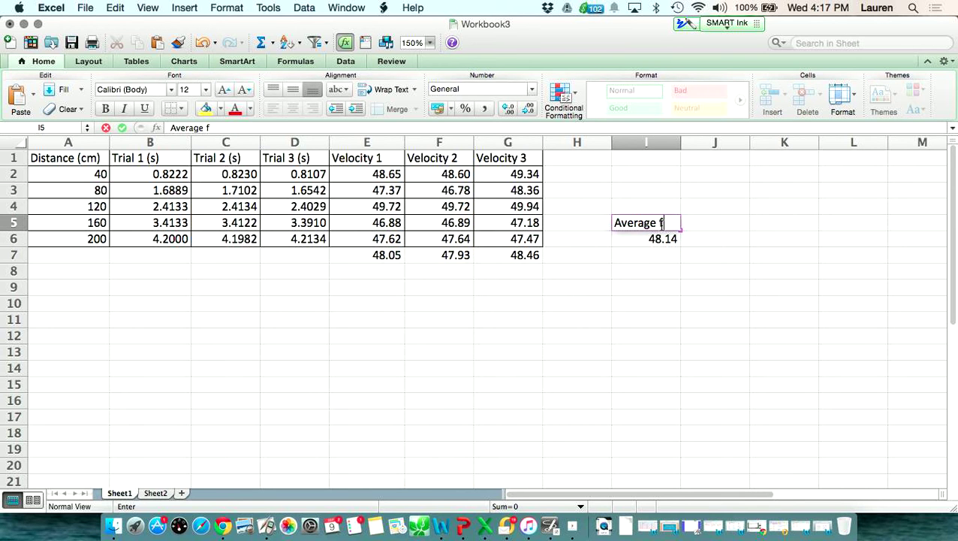
type("or all")
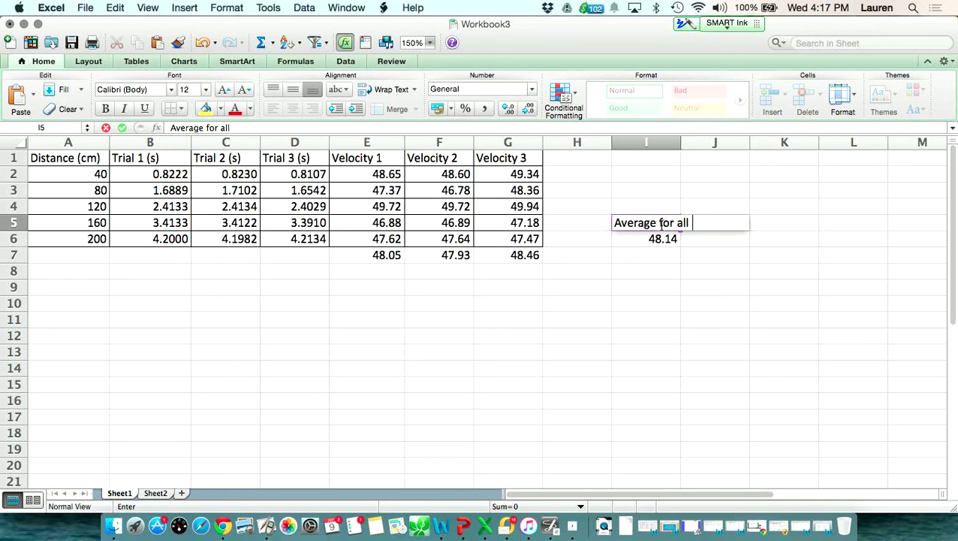
type(" velocity data")
key("Return")
left_click_drag(681, 142, 777, 143)
left_click(663, 316)
Calculate the standard deviation of all velocity values E2:G6 in cell I7 with the STDEV function
double_click(728, 255)
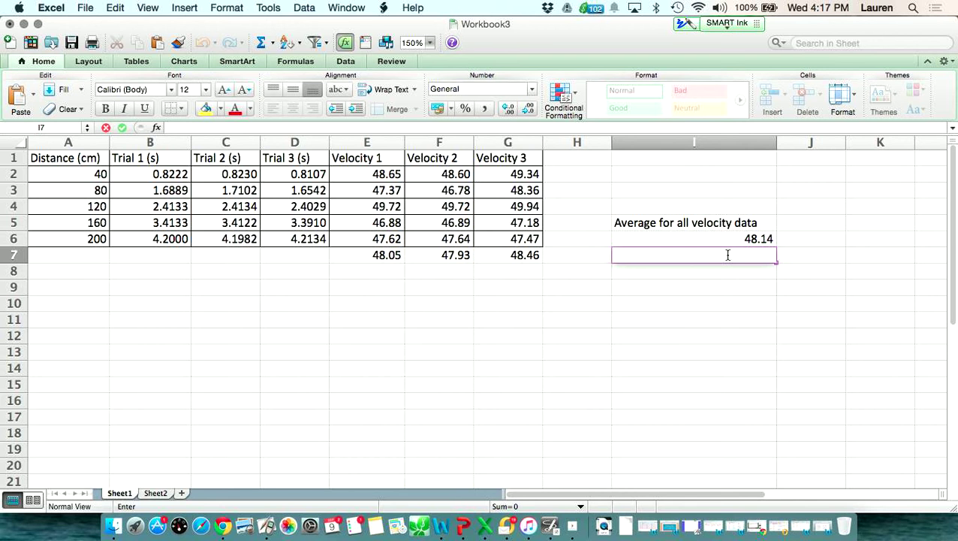
type("=s")
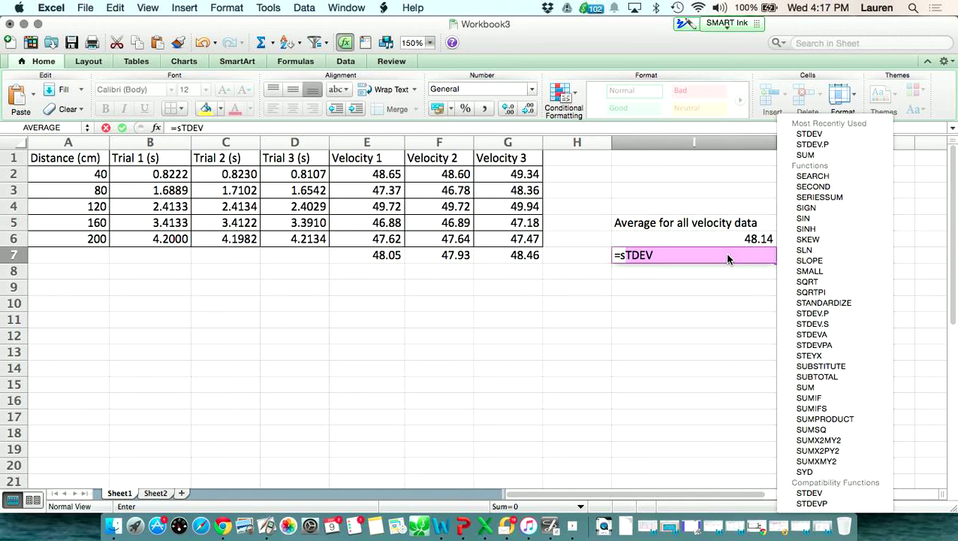
type("t")
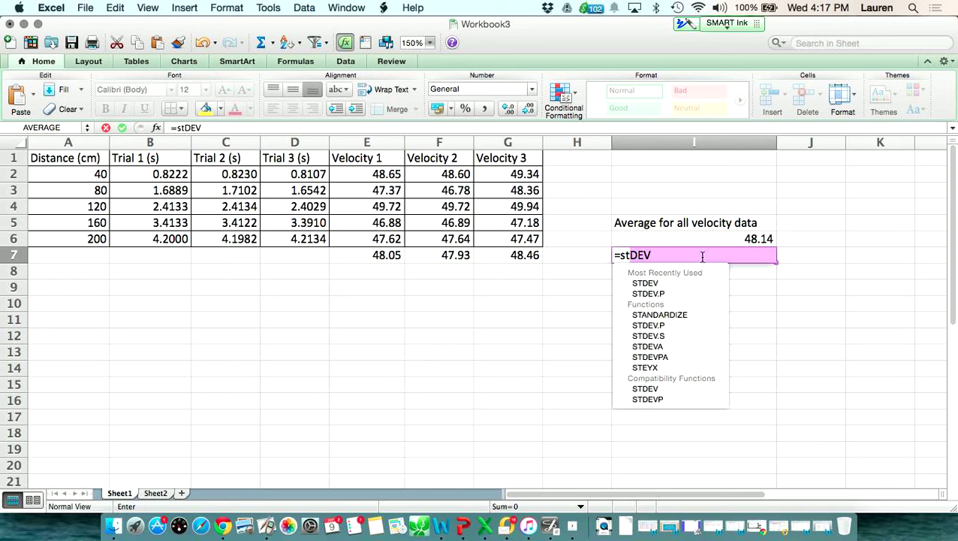
type("dev")
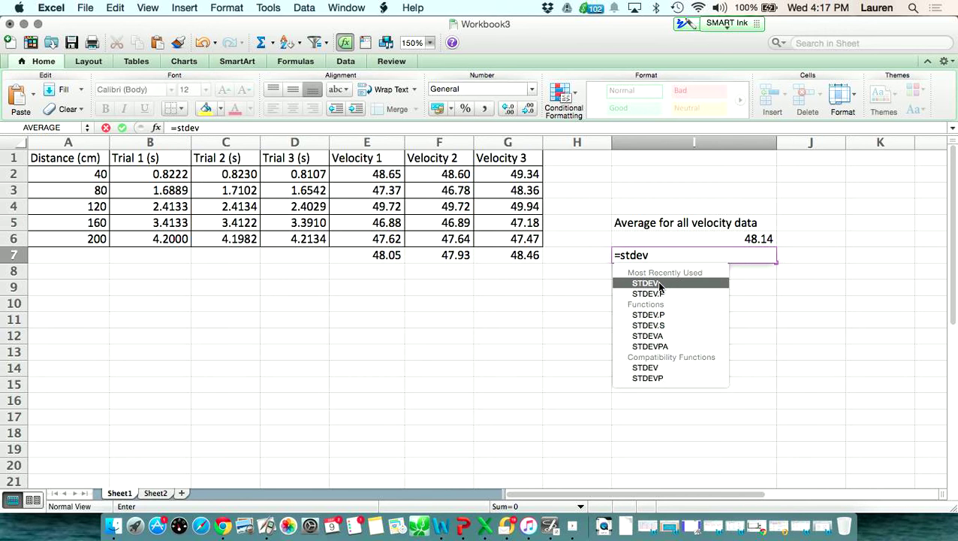
double_click(656, 283)
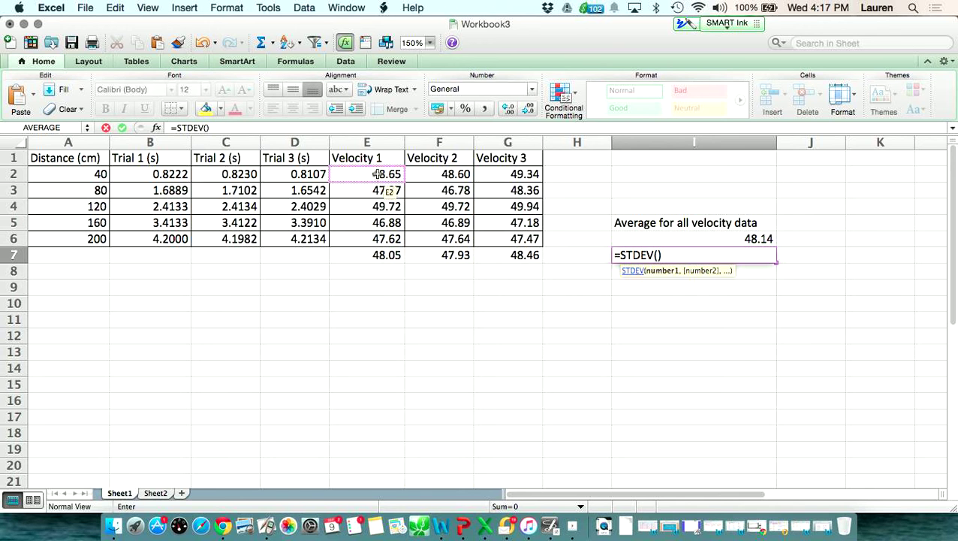
left_click_drag(378, 174, 518, 239)
key("Return")
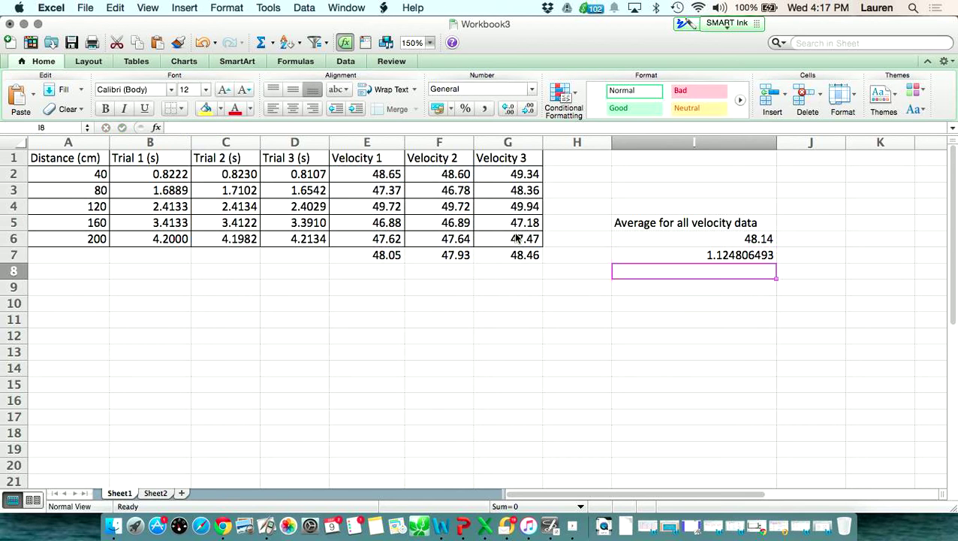
Reduce the standard deviation in cell I7 to two decimal places
key("Up")
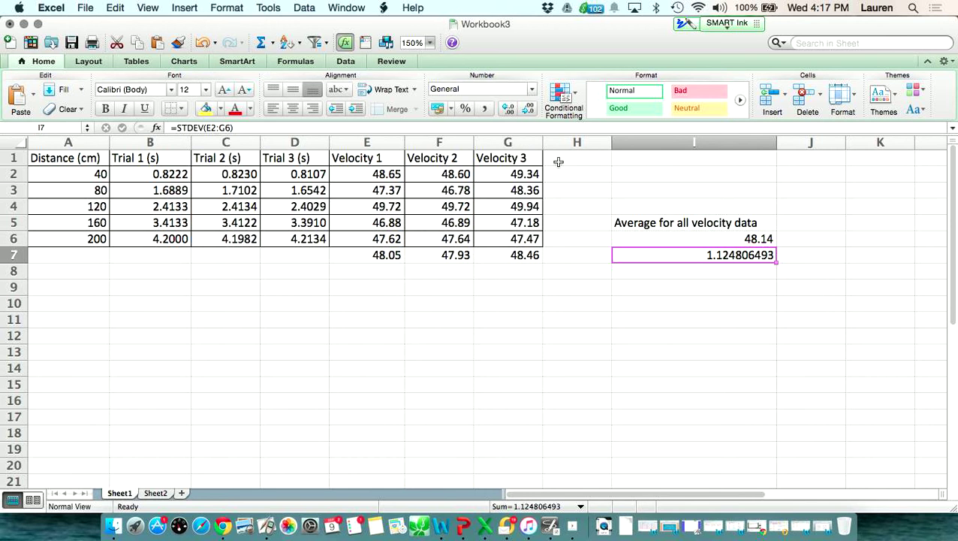
left_click(508, 108)
left_click(529, 110)
left_click(529, 110)
left_click(530, 109)
left_click(529, 109)
left_click(529, 110)
left_click(529, 110)
left_click(529, 110)
left_click(529, 110)
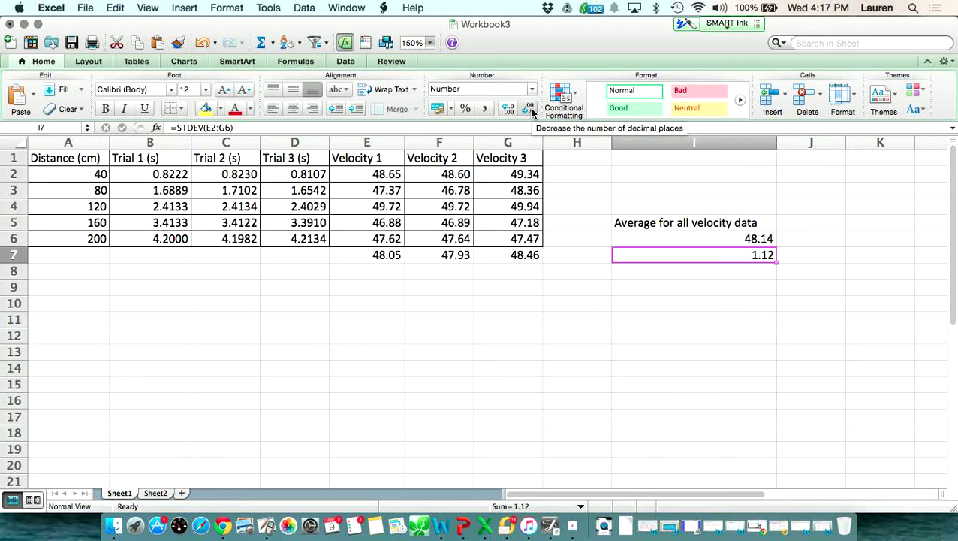
Enter the combined result "48.14 ± 1.12 cm/s" in cell I9
left_click(750, 328)
double_click(713, 286)
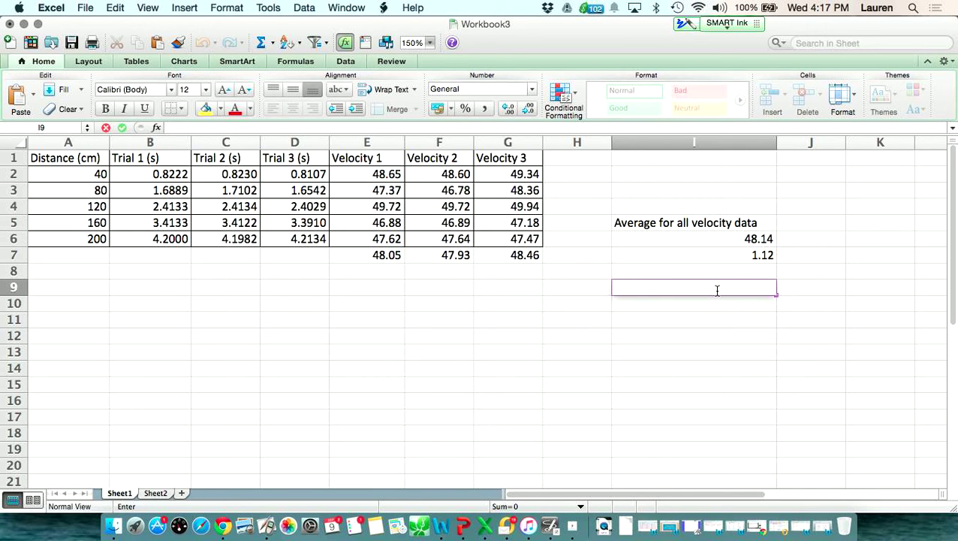
type("48.14 ±")
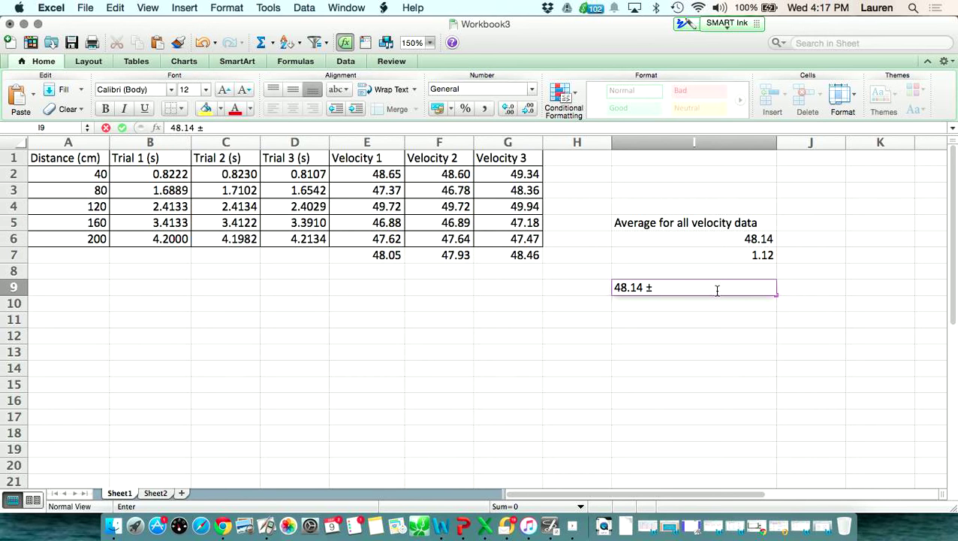
type("1.12 cm/s")
left_click(719, 320)
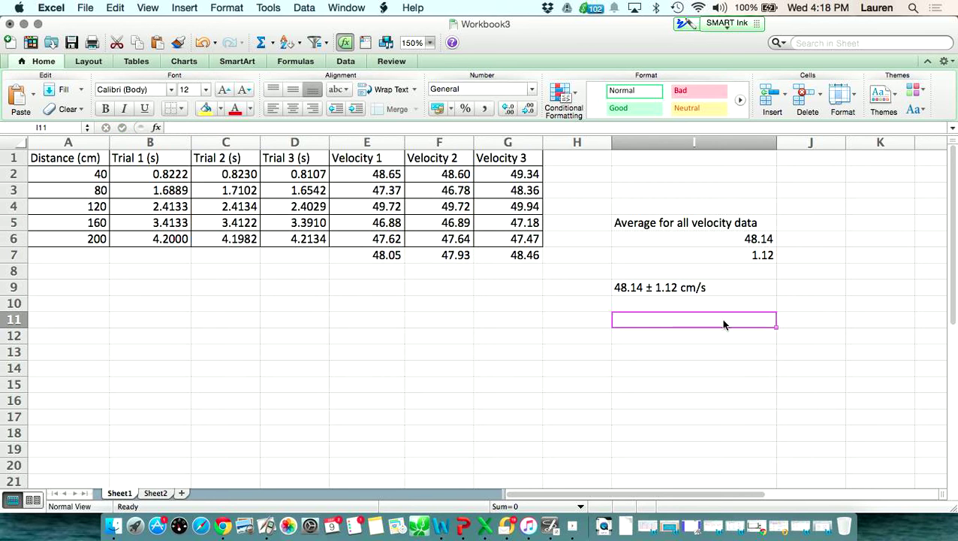
left_click(711, 291)
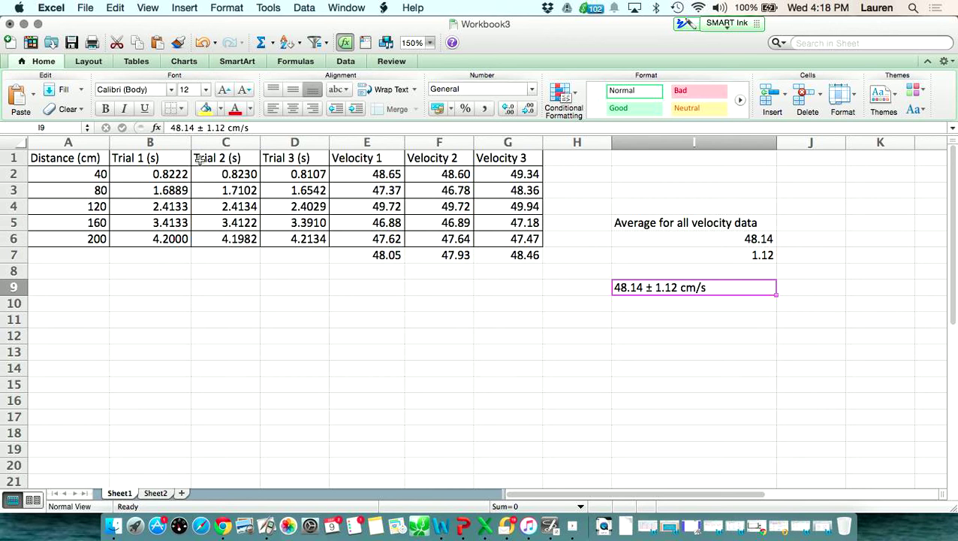
left_click(229, 301)
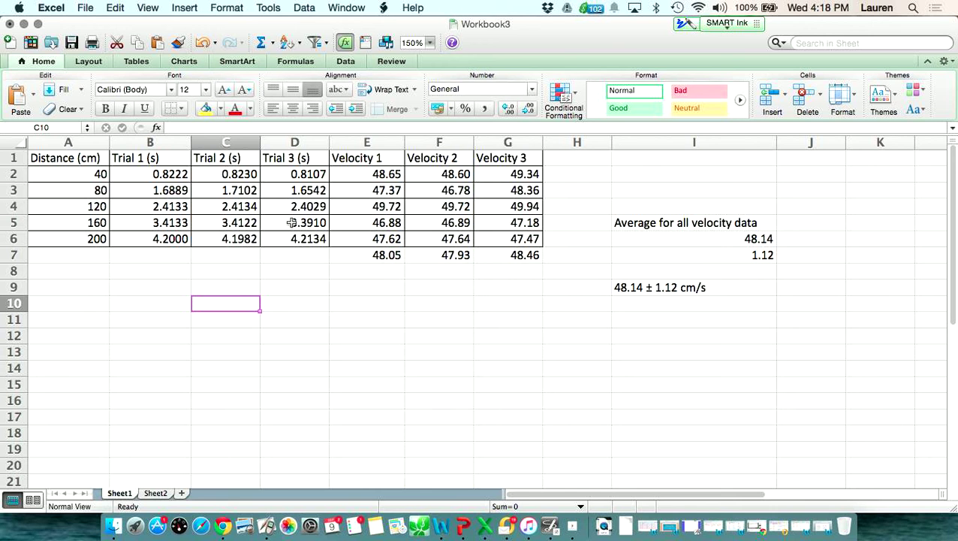
left_click(55, 175)
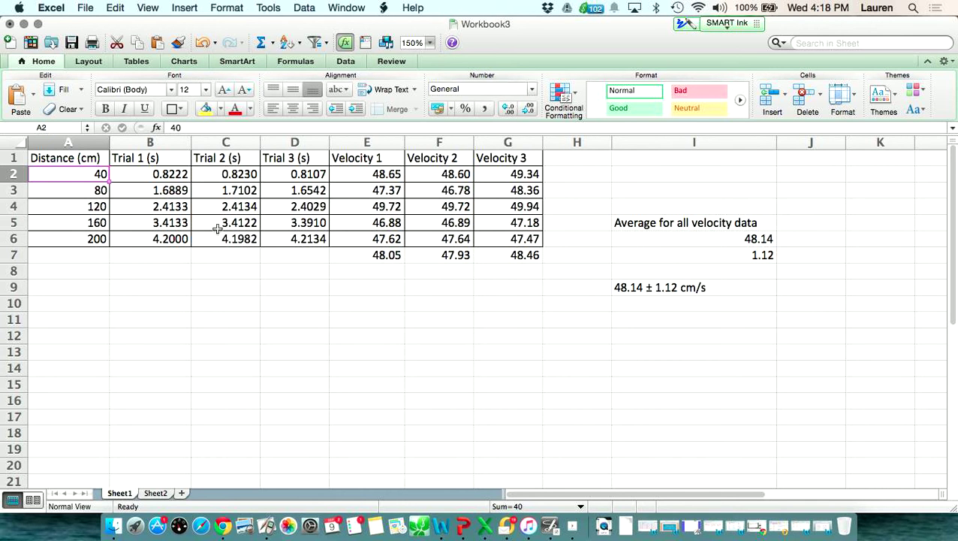
Insert a scatter chart with markers from the distance and trial time data in A2:D6
left_click_drag(56, 173, 290, 242)
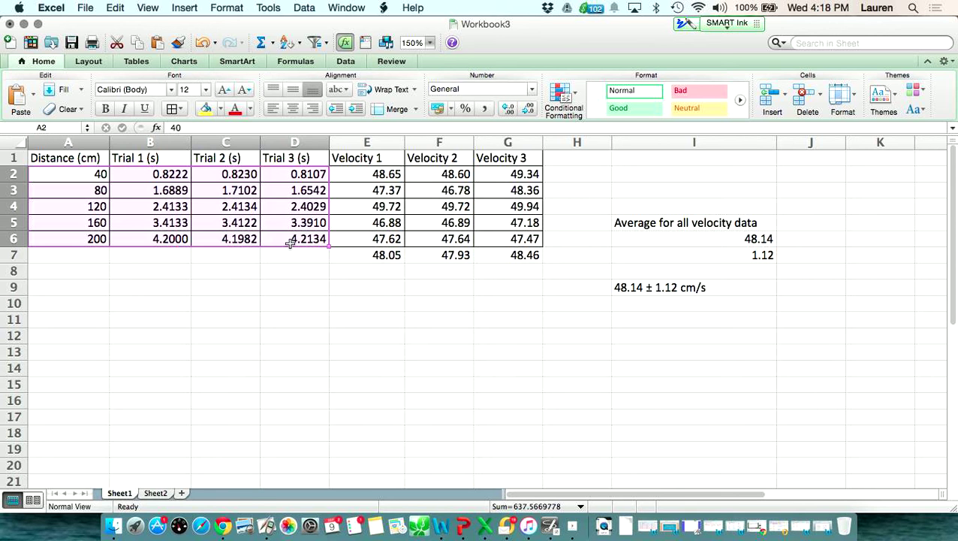
left_click(258, 274)
left_click_drag(76, 175, 293, 239)
left_click(184, 64)
left_click(199, 96)
left_click(129, 187)
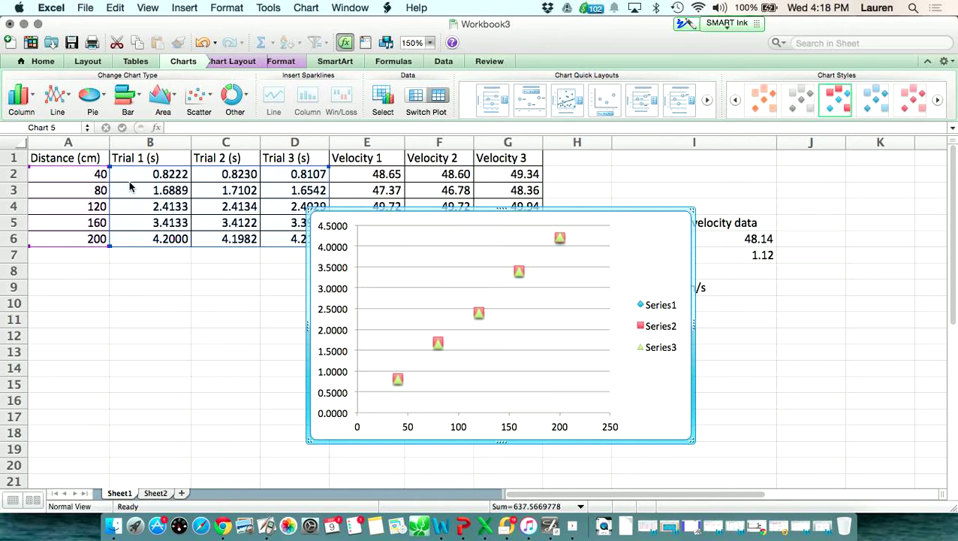
Move the new scatter chart below the distance and trial data table
left_click_drag(650, 233, 427, 280)
scroll(567, 285, "down", 1)
scroll(153, 301, "up", 1)
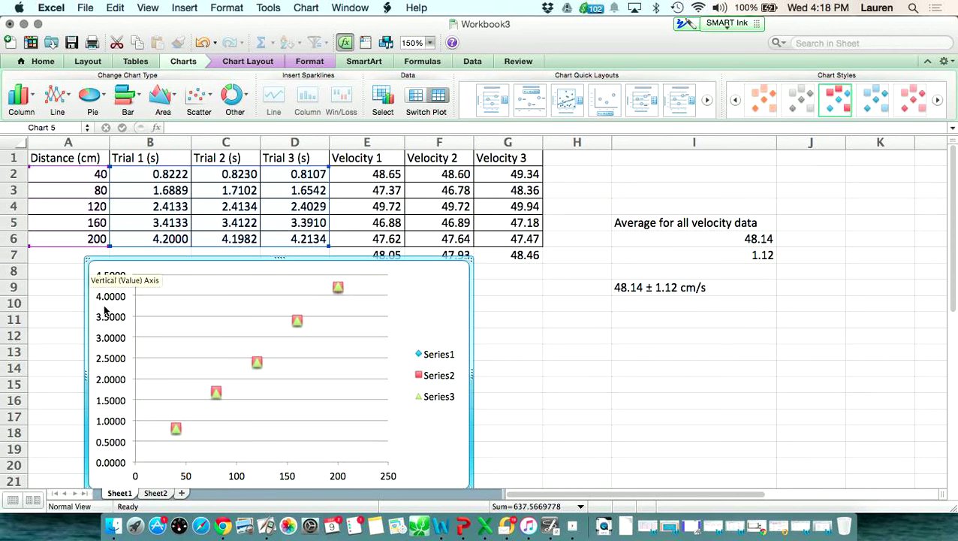
mouse_move(218, 409)
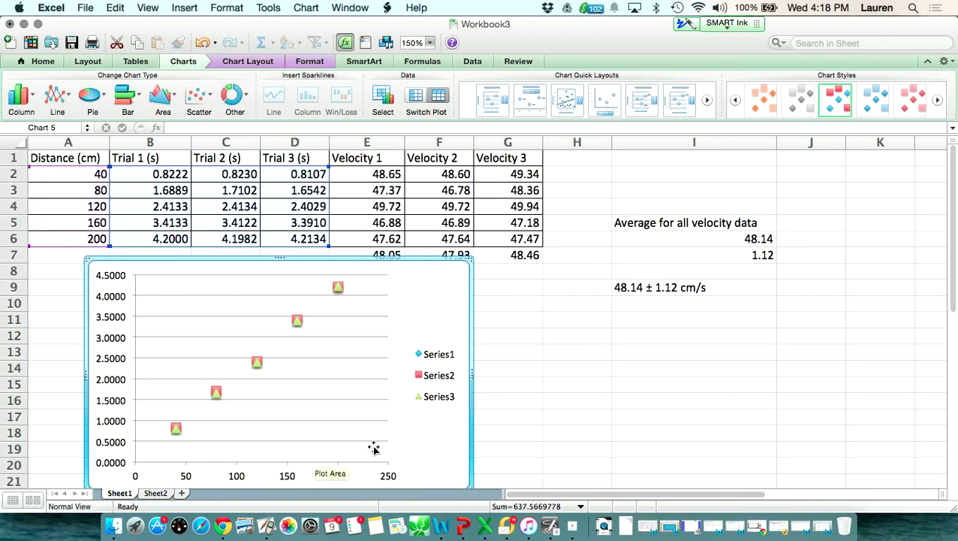
Open the scatter chart's data source settings and name the first series "Trial a"
right_click(445, 320)
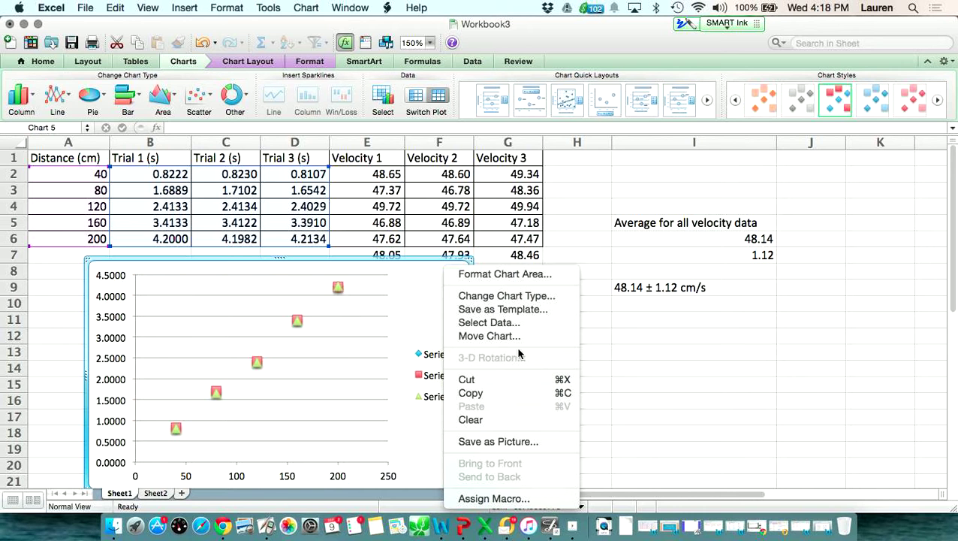
left_click(520, 323)
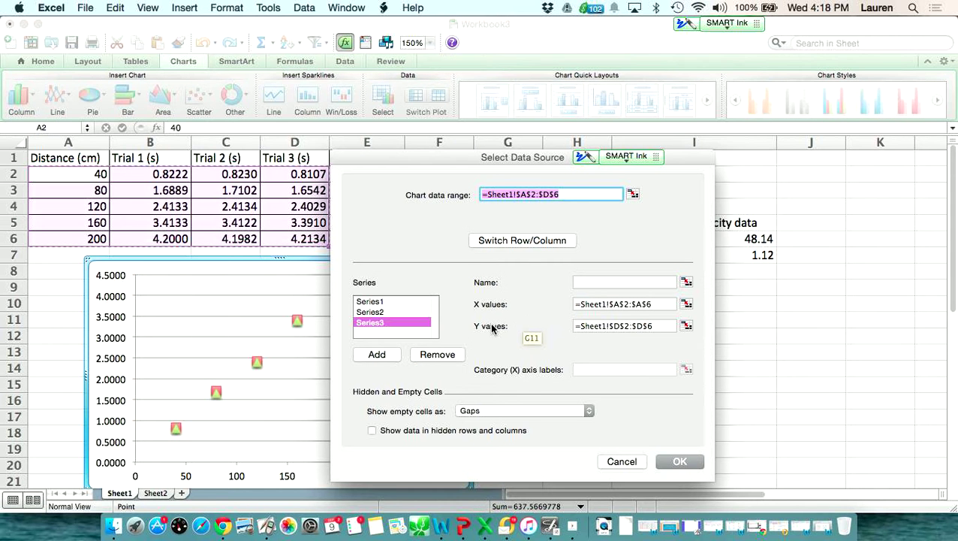
left_click(399, 300)
left_click(603, 283)
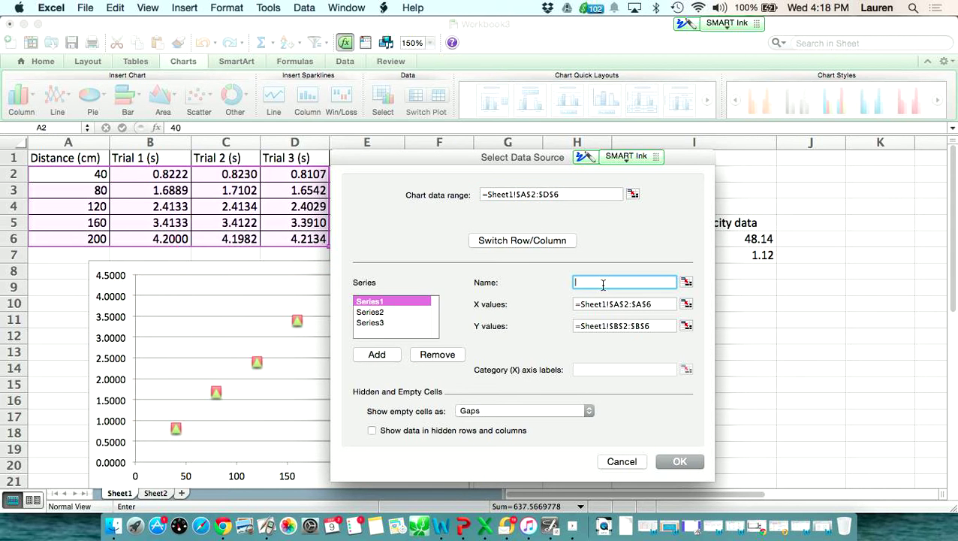
type("Trai")
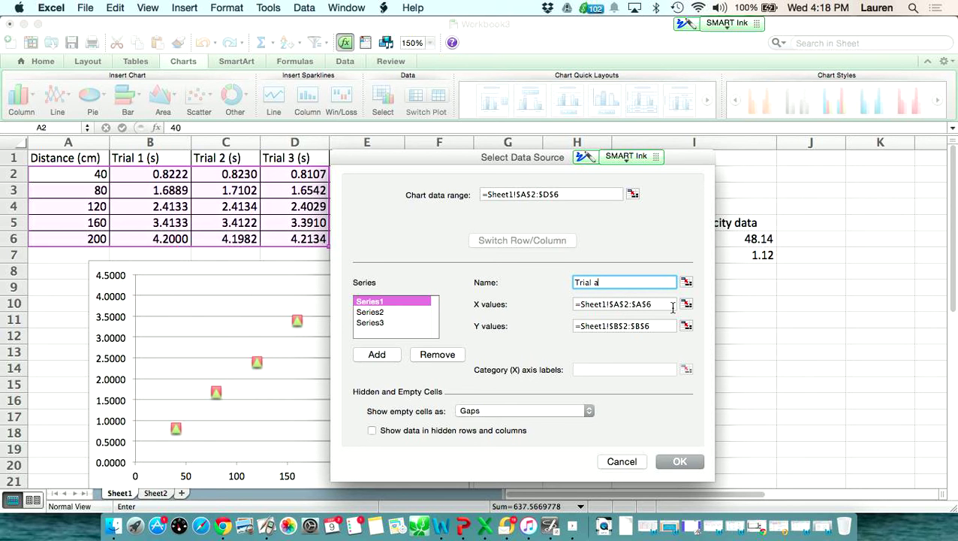
Set the first series' X values to the Trial 1 times in B2:B6
left_click(617, 302)
left_click(685, 304)
left_click_drag(150, 173, 151, 235)
left_click_drag(443, 174, 412, 174)
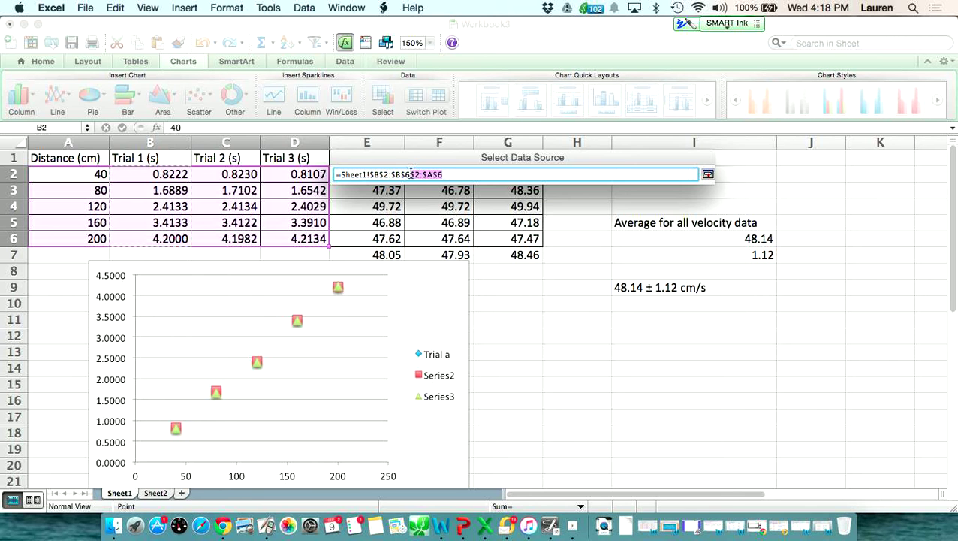
key("BackSpace")
left_click(708, 175)
Set the first series' Y values to the distances in A2:A6 and correct its name to "Trial 1"
left_click(681, 328)
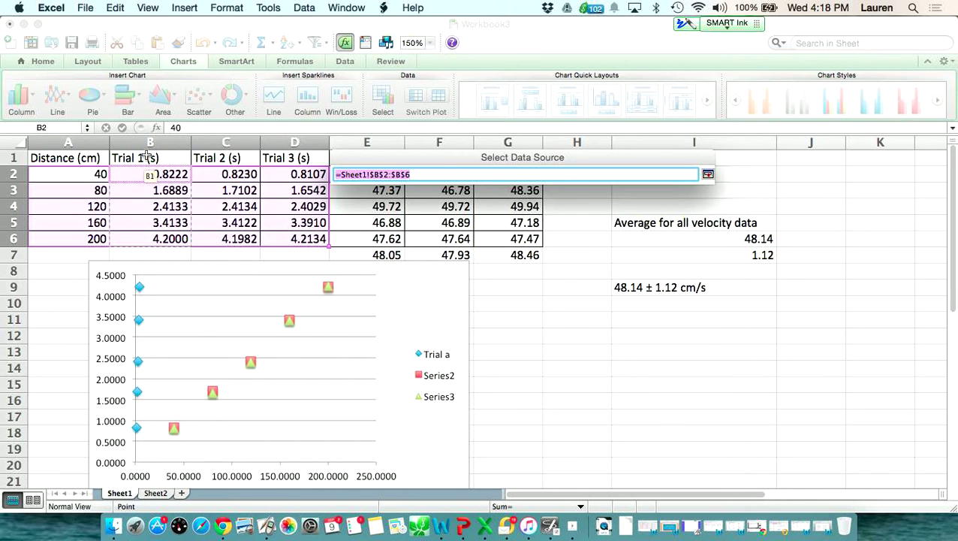
left_click_drag(71, 173, 73, 237)
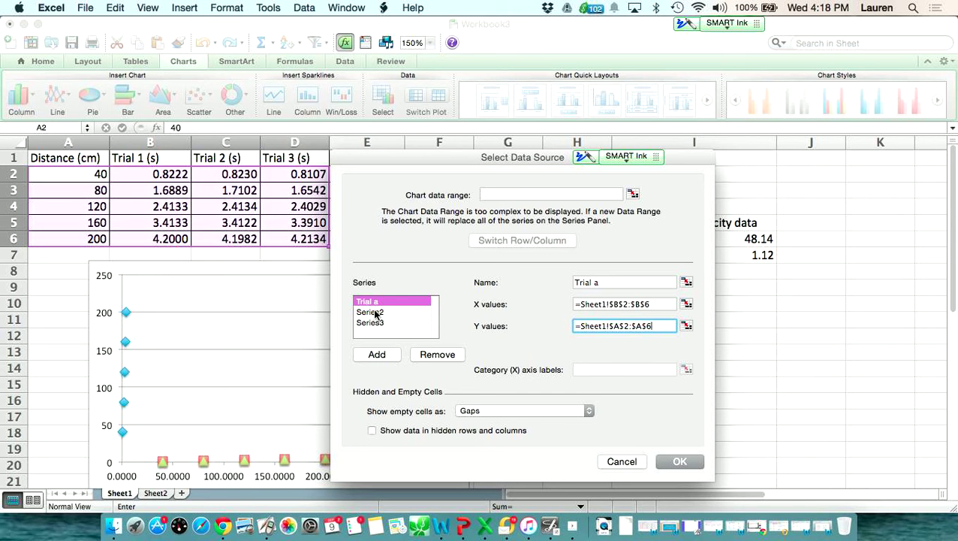
left_click(600, 284)
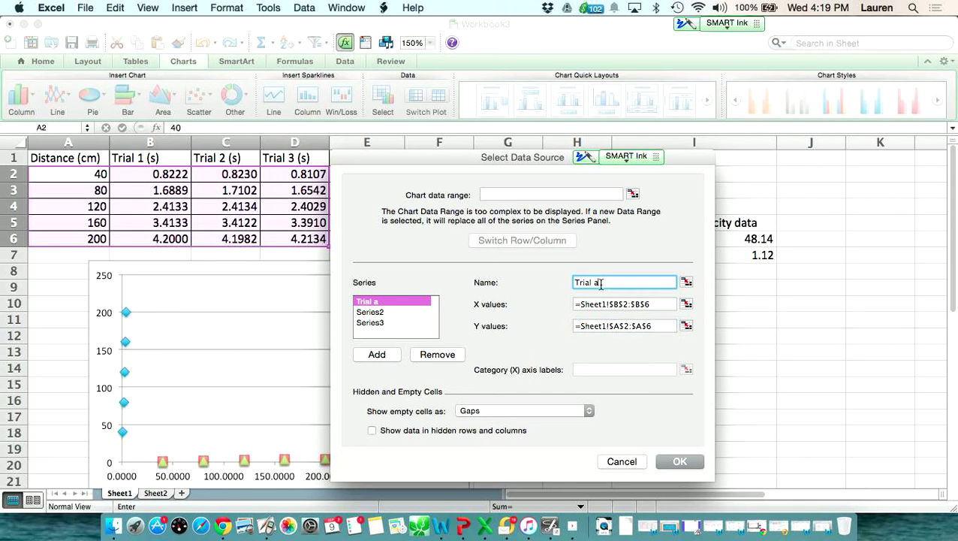
Configure the second series as "Trial 2" with X values C2:C6 and Y values A2:A6
left_click(381, 312)
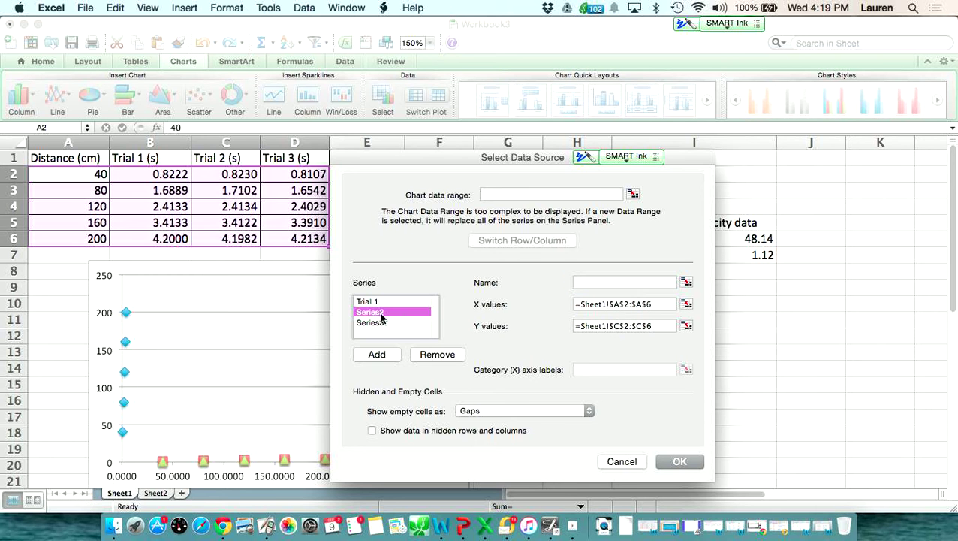
left_click(638, 282)
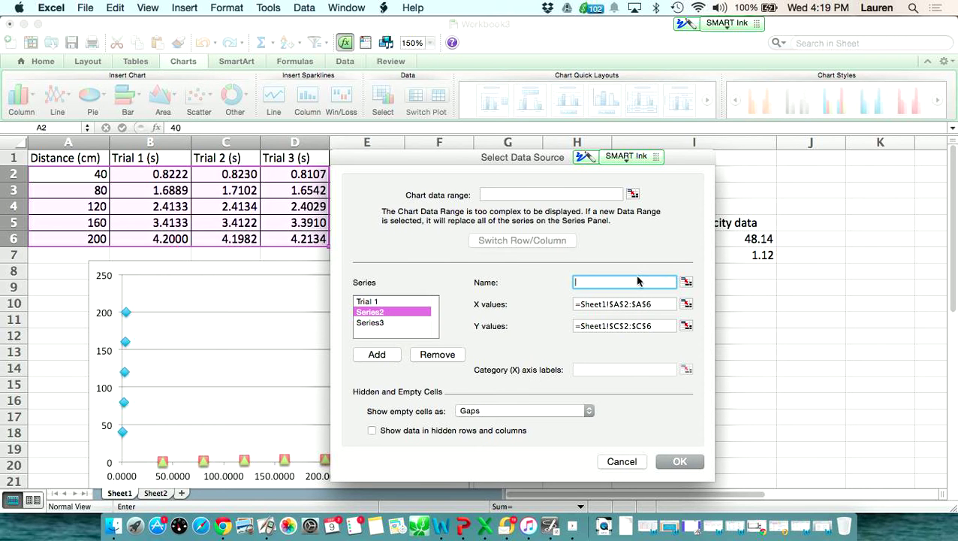
type("Trial 2")
left_click(686, 303)
left_click_drag(220, 174, 225, 237)
left_click(708, 173)
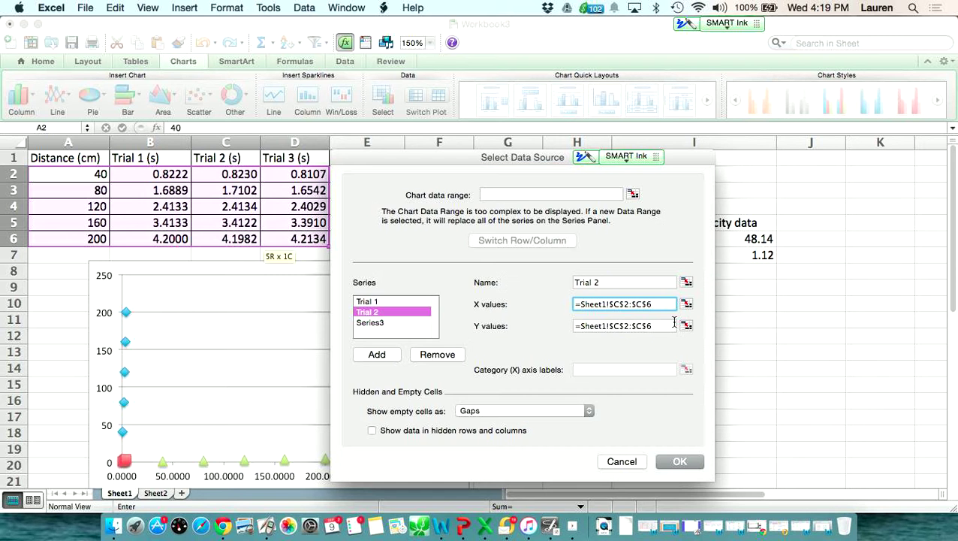
left_click(686, 325)
left_click_drag(75, 177, 76, 241)
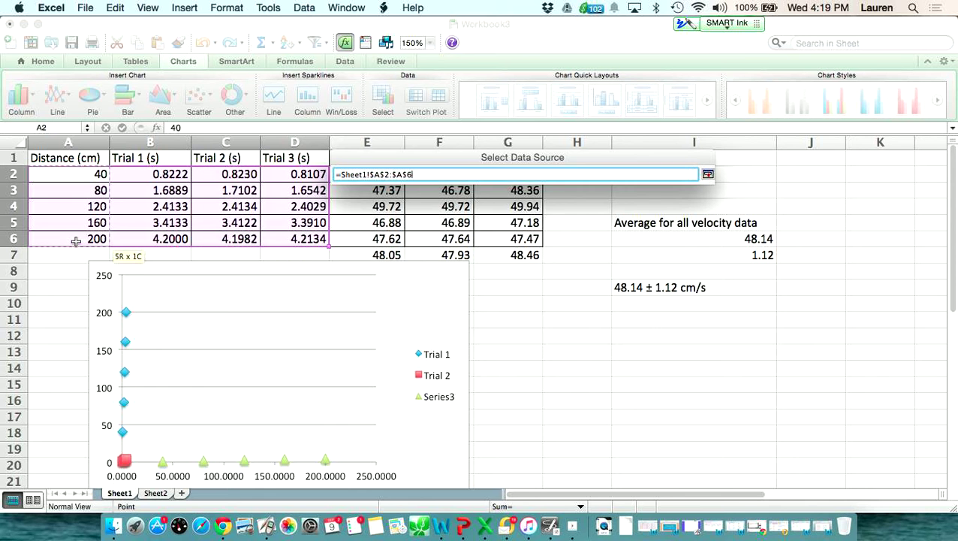
key("Return")
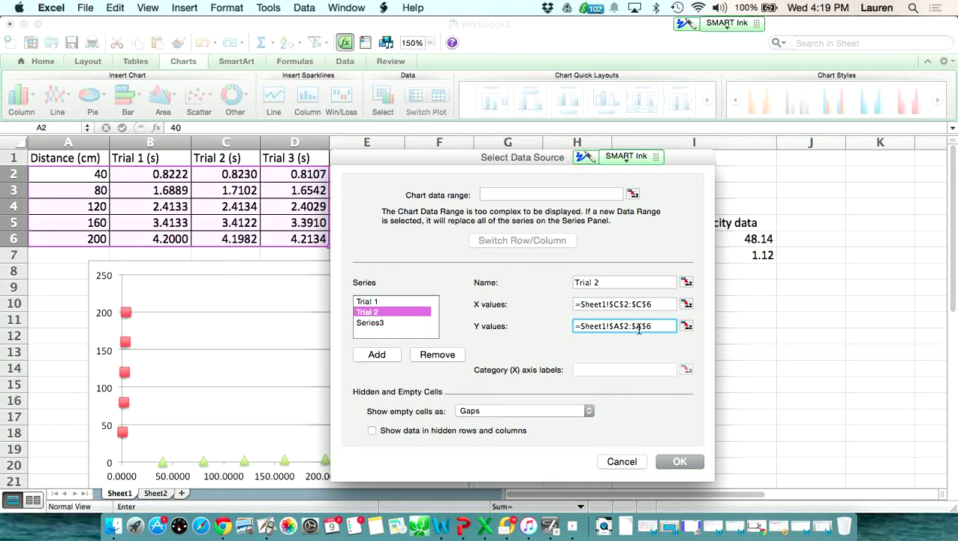
Configure the third series as "Trial 3" with X values D2:D6 and Y values A2:A6, and apply the data source changes
left_click(389, 323)
left_click(604, 281)
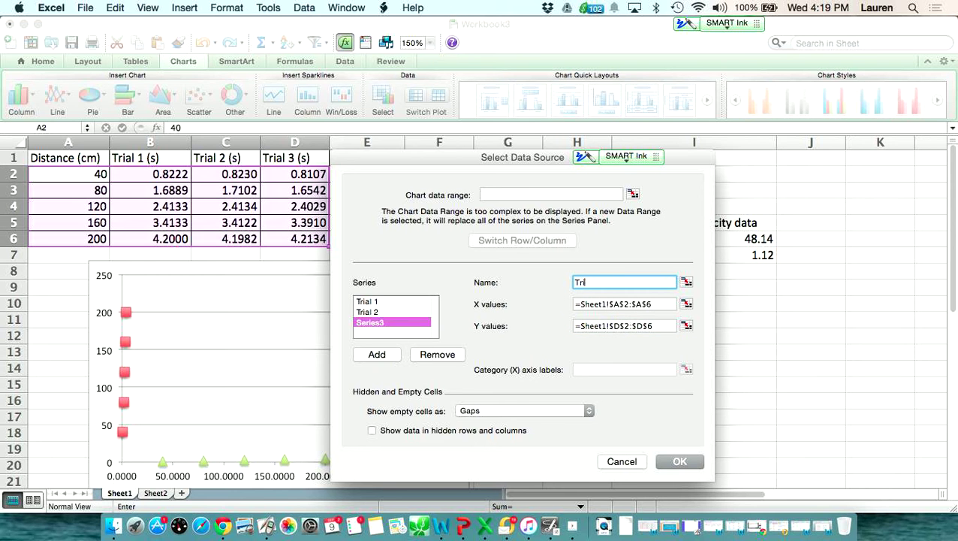
left_click(617, 303)
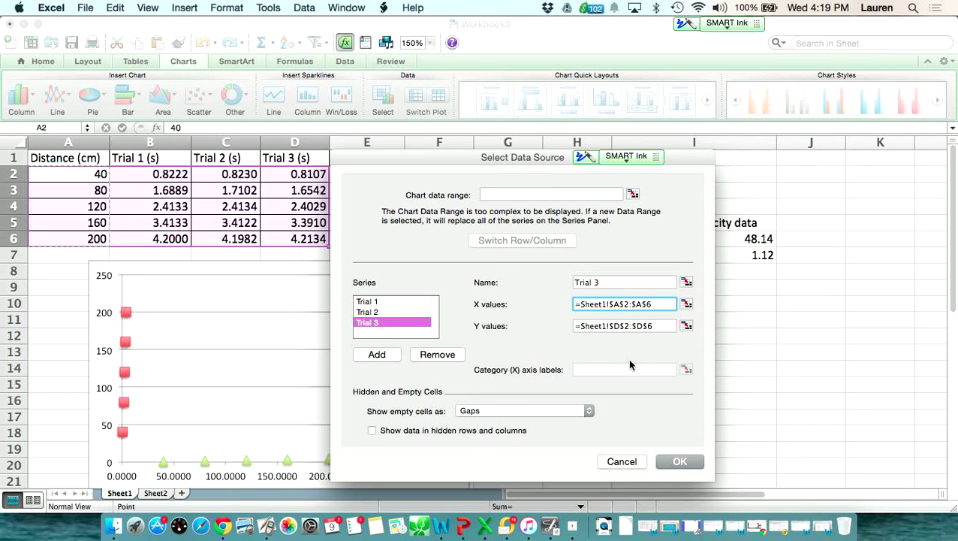
key("BackSpace")
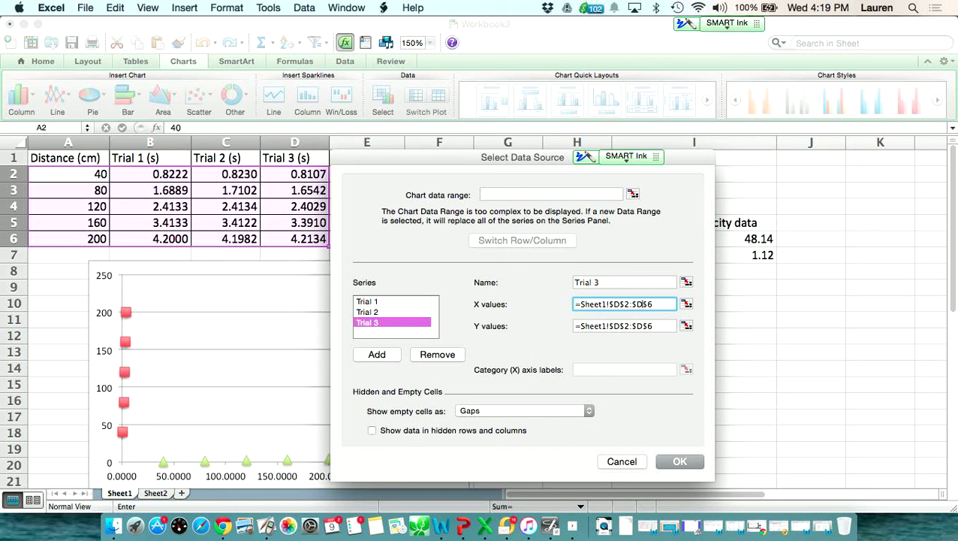
left_click(617, 326)
key("BackSpace")
type("A")
left_click(639, 326)
key("BackSpace")
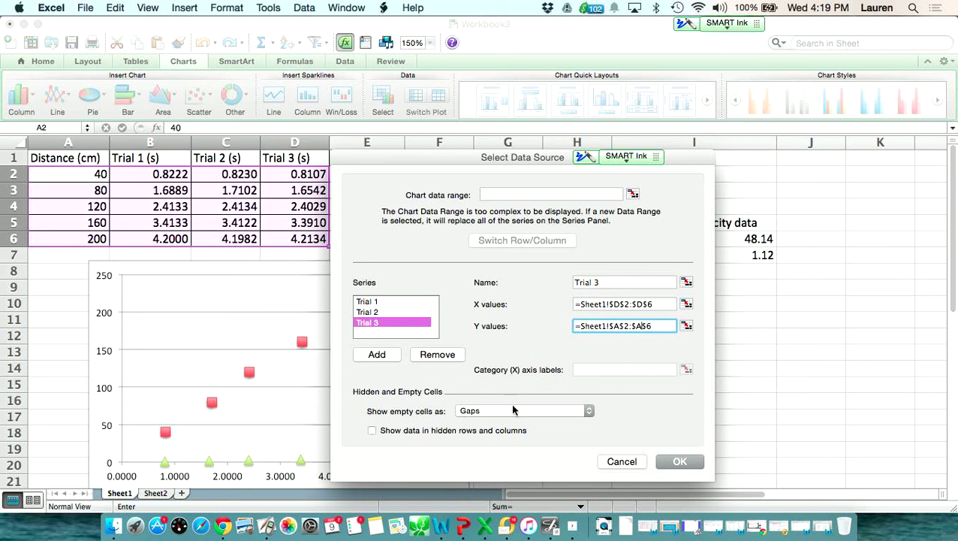
left_click(680, 461)
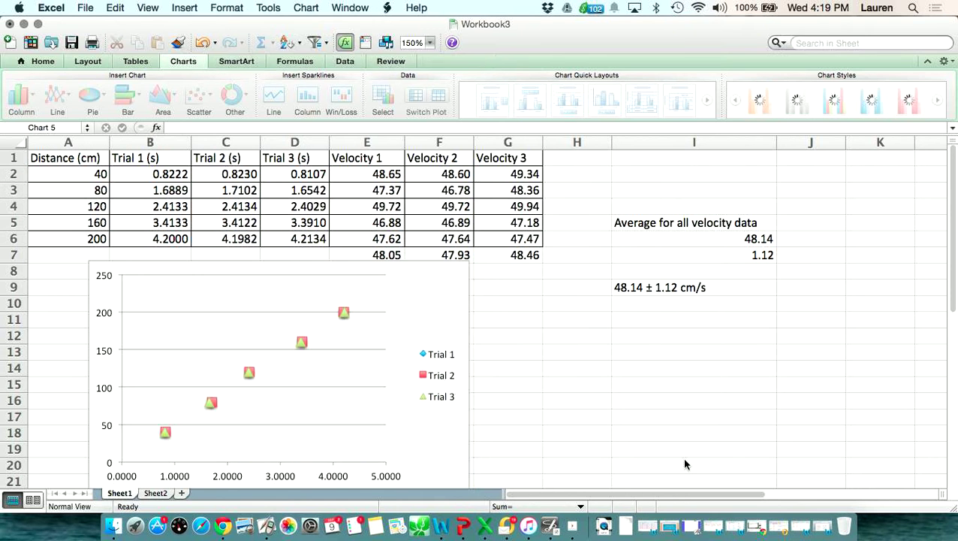
Shift the chart slightly down and toward column A, keeping it beneath the data table
mouse_move(444, 310)
left_mouse_down()
mouse_move(481, 314)
mouse_move(419, 329)
mouse_move(434, 323)
left_mouse_up()
scroll(488, 322, "down", 4)
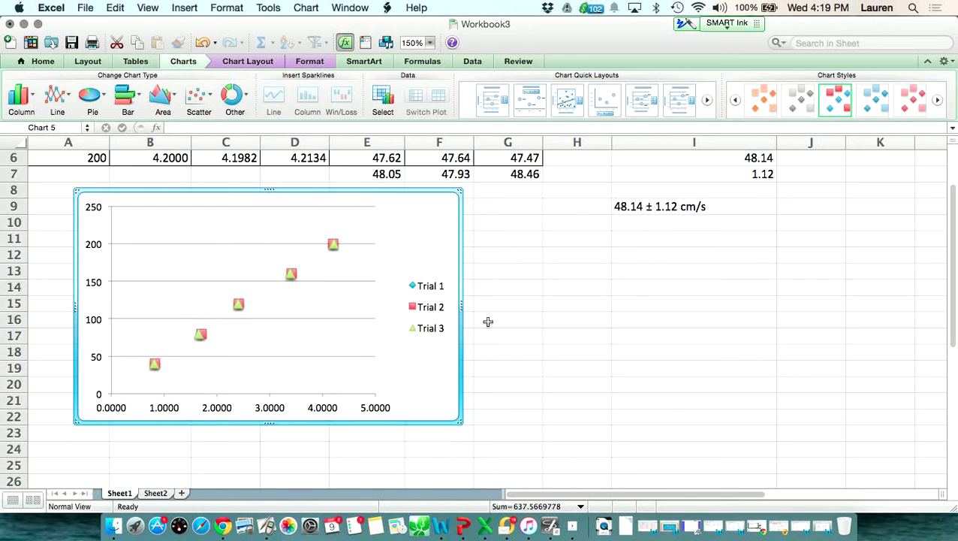
scroll(488, 322, "up", 2)
mouse_move(175, 410)
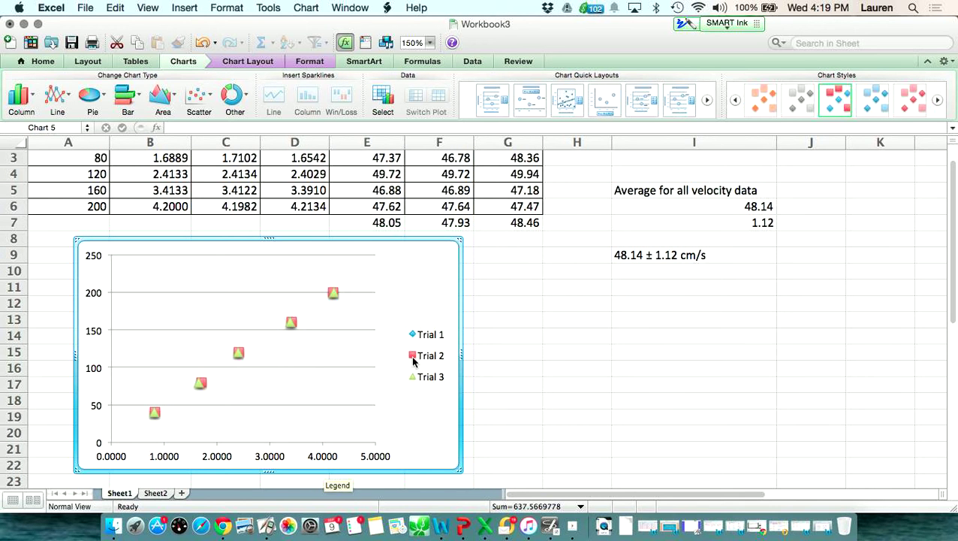
Add a linear trendline to the Trial 1 series of the chart
right_click(395, 298)
left_click(386, 299)
left_click(244, 61)
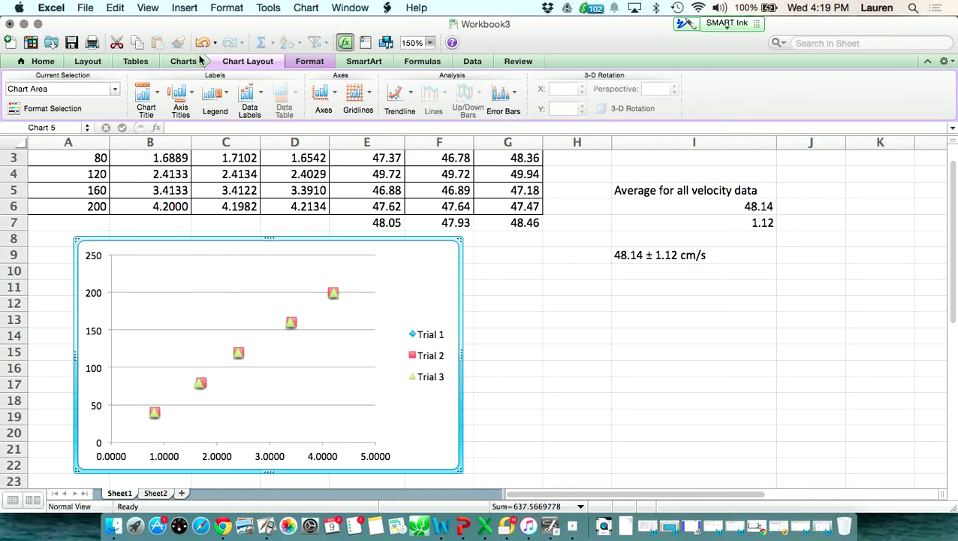
left_click(396, 94)
left_click(430, 148)
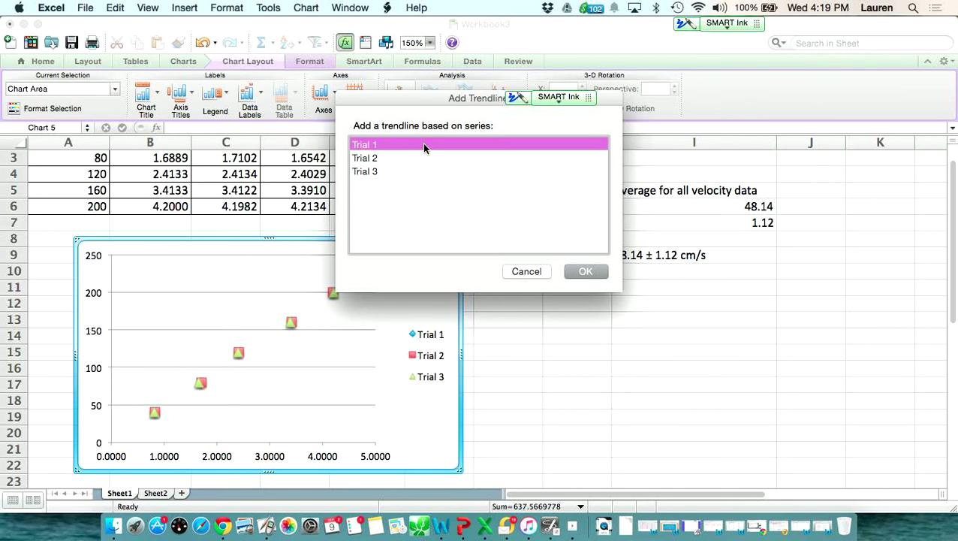
left_click(583, 272)
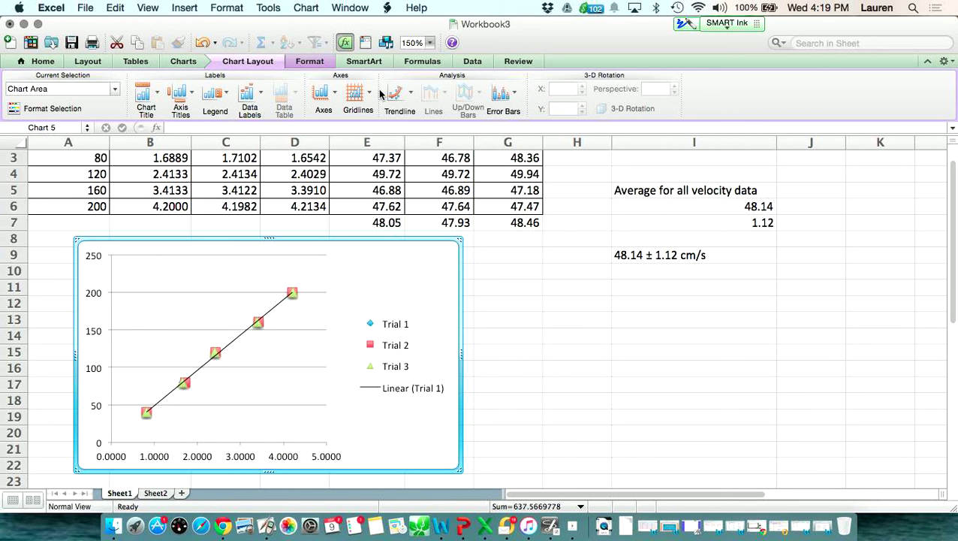
Add a linear trendline to the Trial 2 series of the chart
left_click(396, 95)
left_click(419, 148)
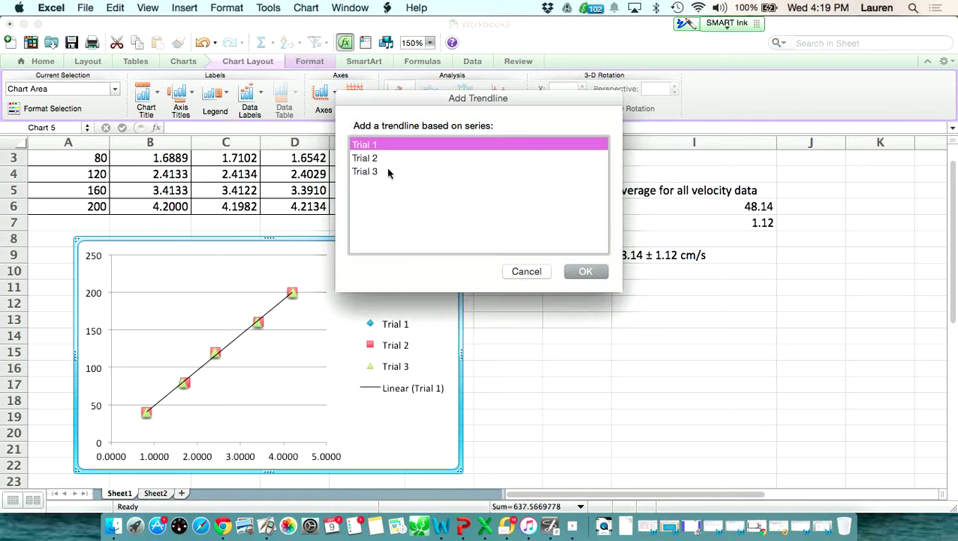
left_click(376, 157)
left_click(584, 273)
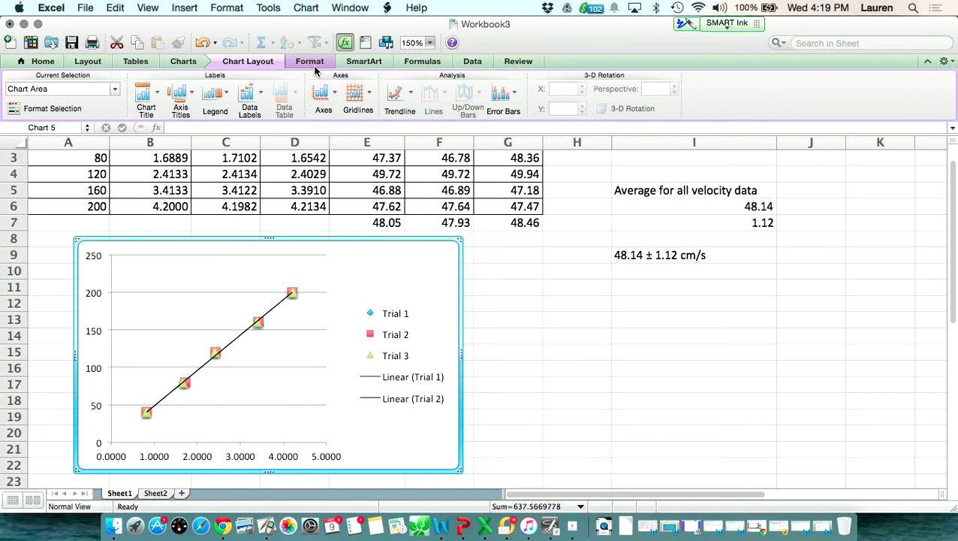
Add a linear trendline to the Trial 3 series of the chart
left_click(394, 95)
left_click(438, 148)
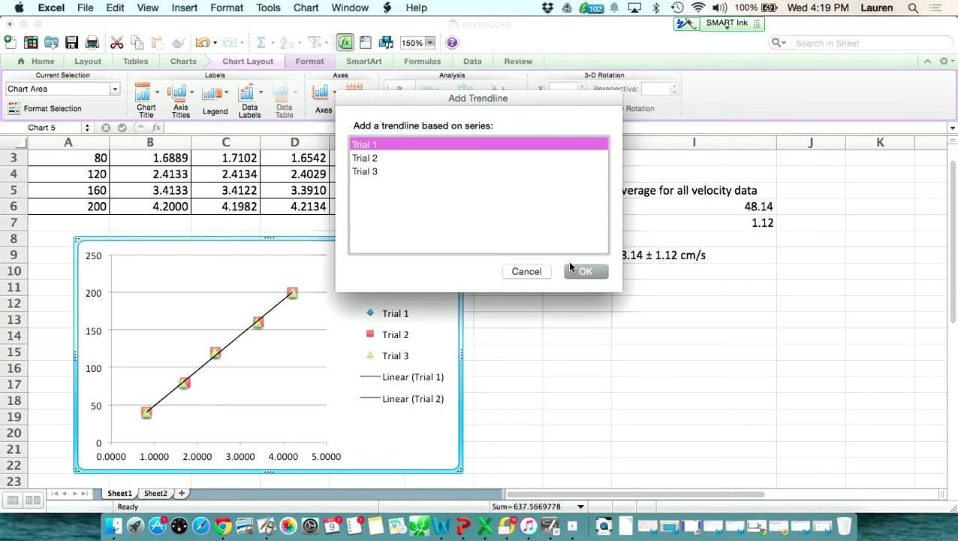
left_click(465, 172)
left_click(590, 275)
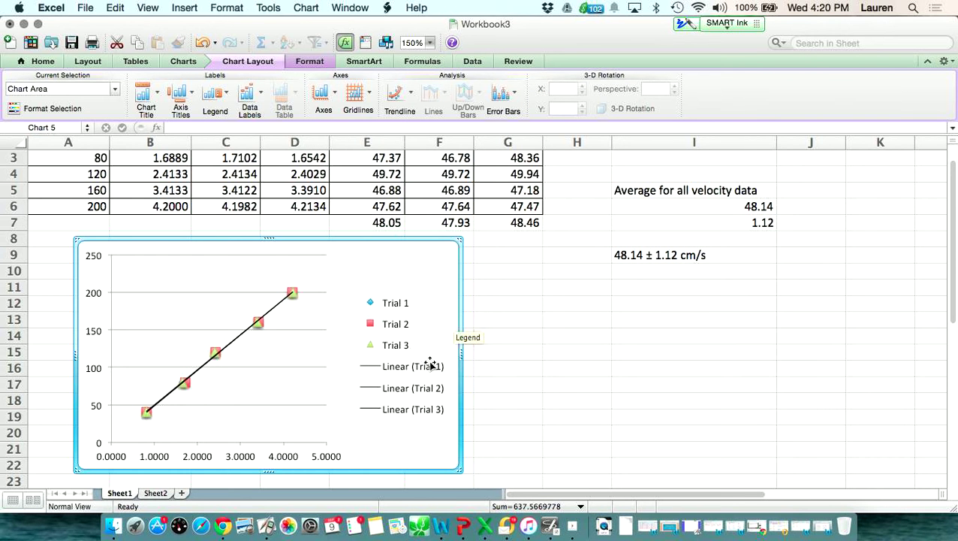
Add another Trial 1 trendline with intercept 0 and its equation displayed, and move the equation label above the line
left_click(400, 107)
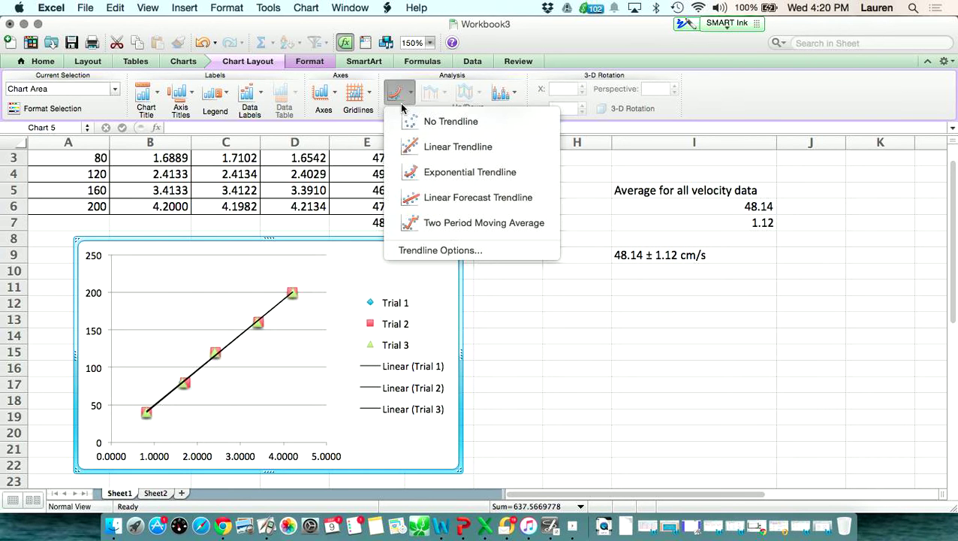
left_click(440, 250)
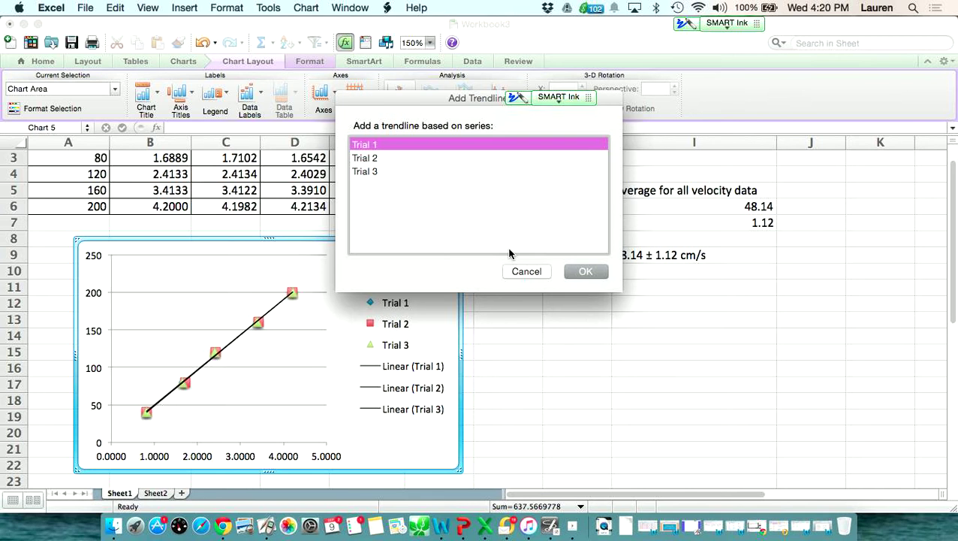
left_click(582, 271)
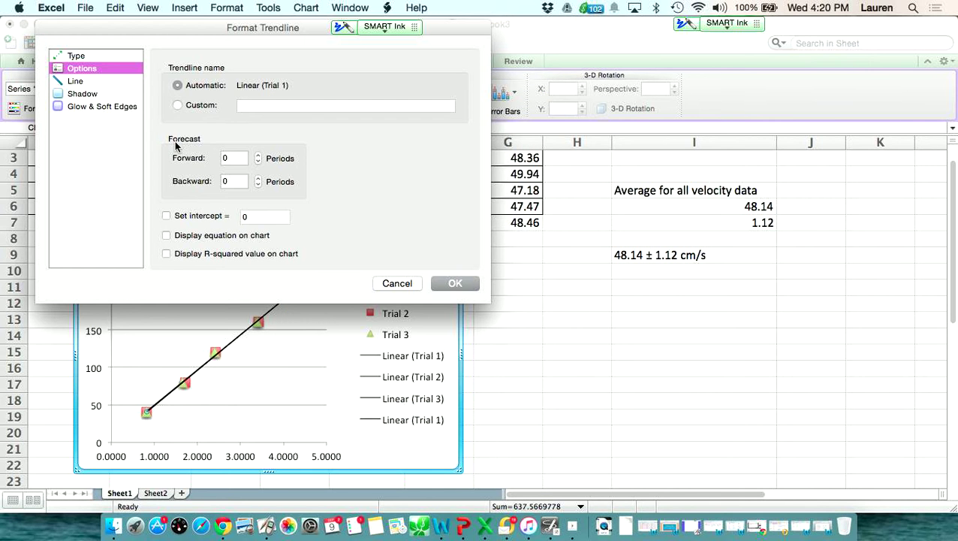
left_click(166, 216)
left_click(167, 236)
left_click(454, 283)
left_click_drag(255, 292, 231, 306)
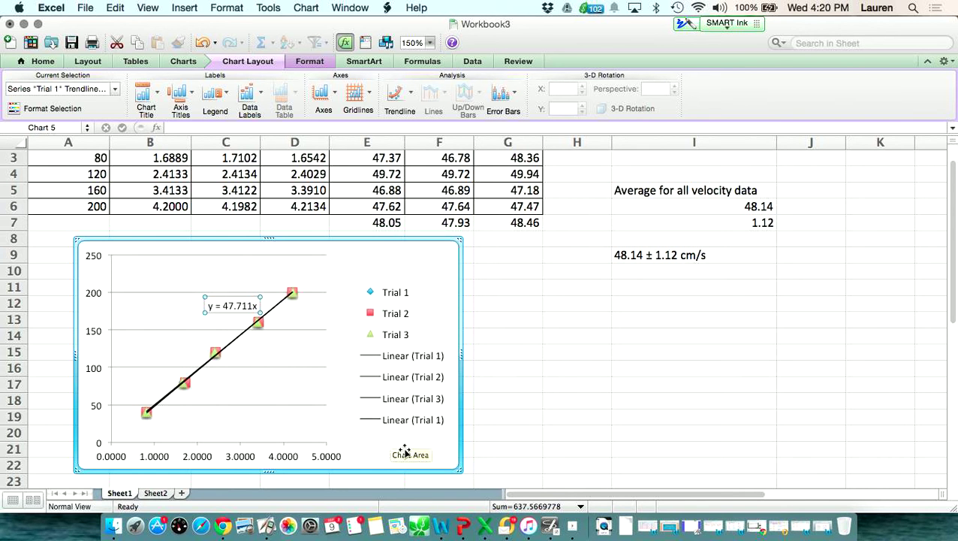
Unlink the horizontal axis number format from the source data and set it to 1 decimal place
left_click(261, 421)
left_click(406, 314)
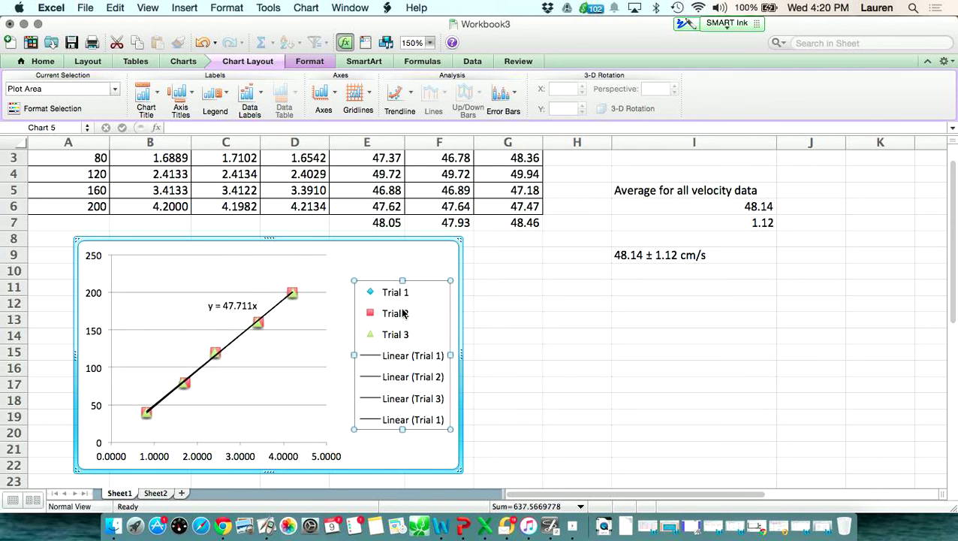
left_click(287, 454)
right_click(287, 455)
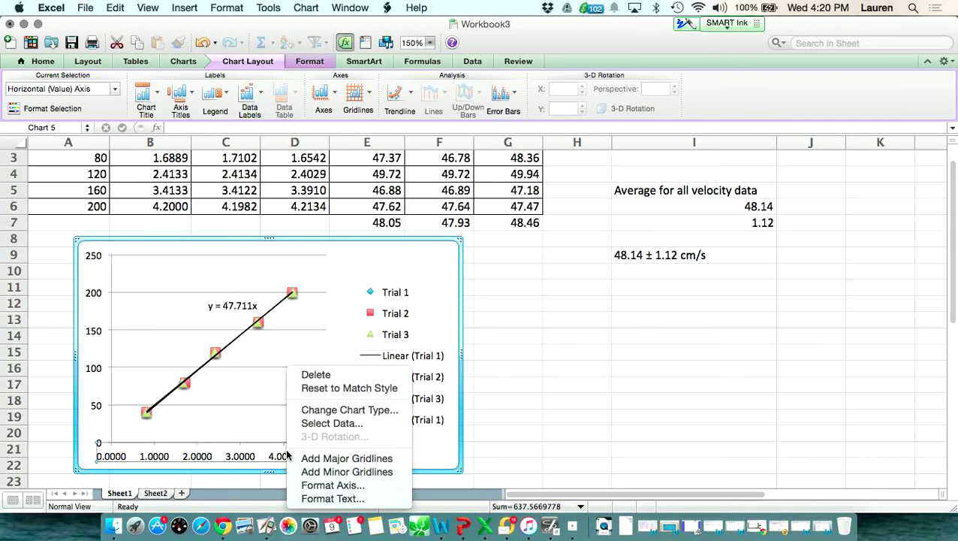
left_click(333, 487)
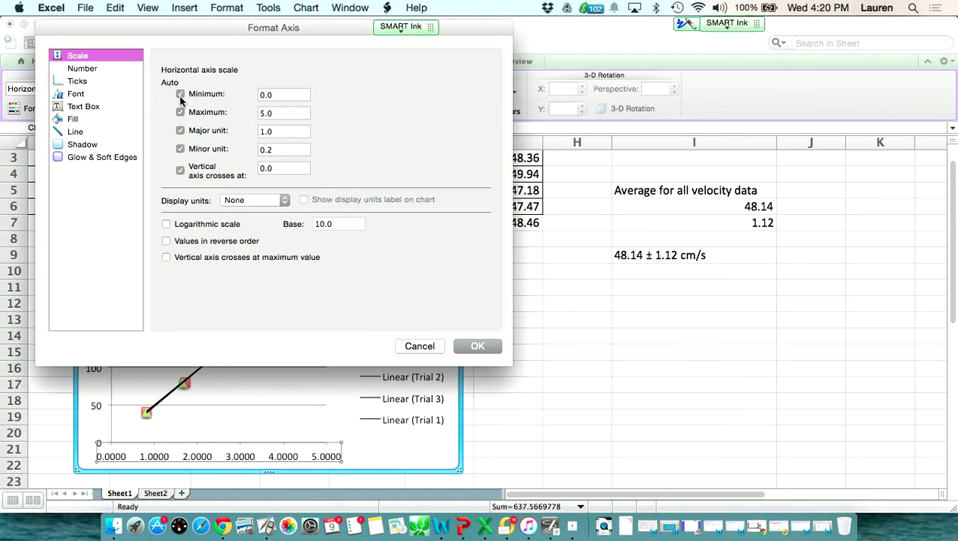
left_click(84, 69)
left_click(78, 57)
left_click(83, 69)
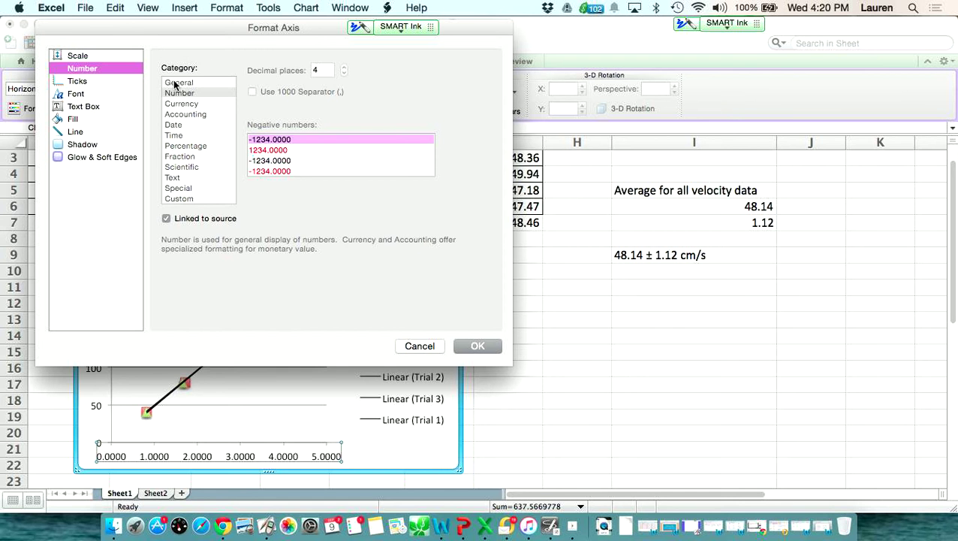
left_click(168, 218)
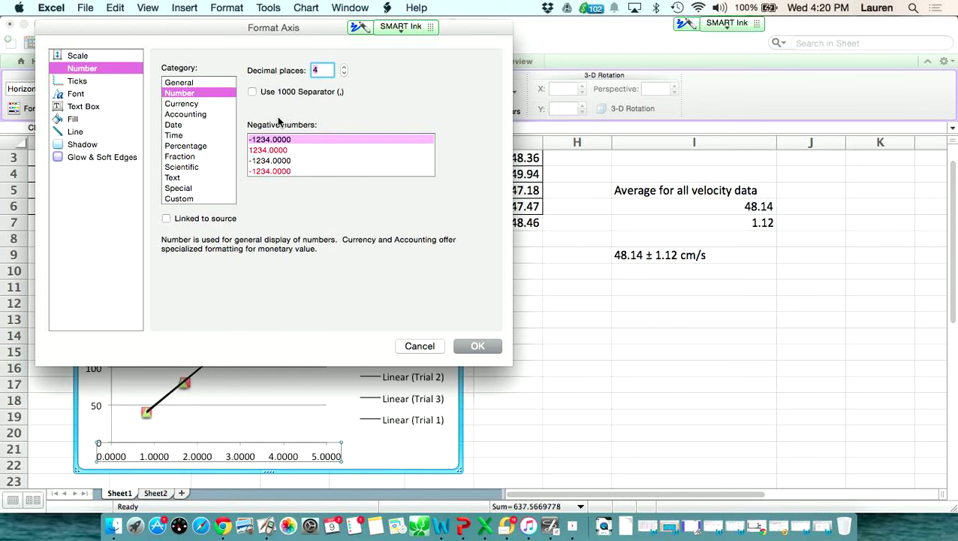
left_click(343, 74)
left_click(343, 73)
left_click(343, 74)
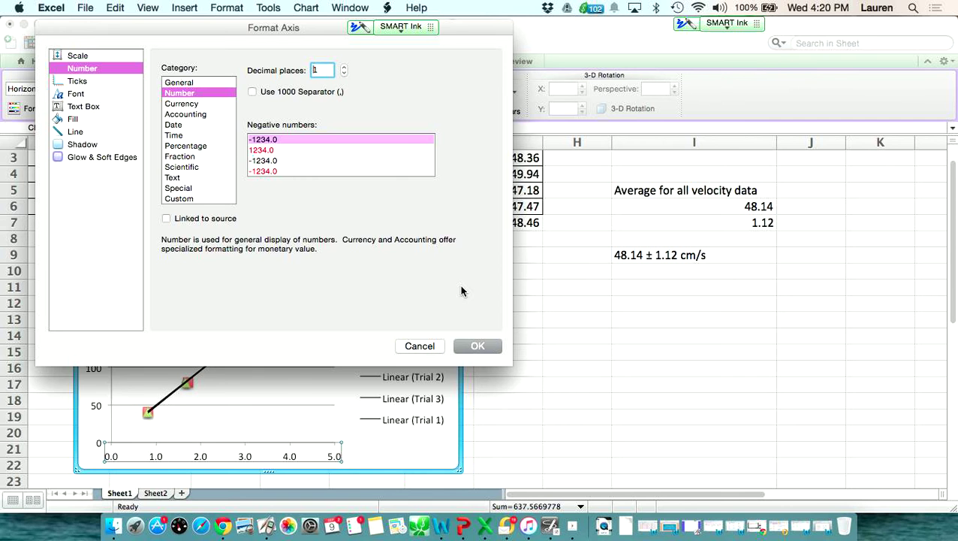
left_click(478, 346)
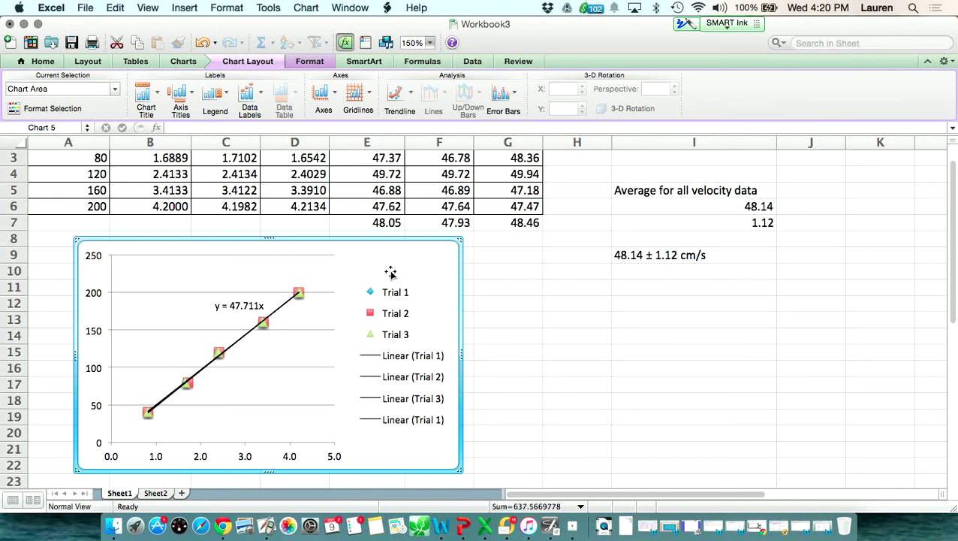
Look through the Trial 3 series formatting options, including error bars, marker style, marker fill and marker line, and leave without applying changes
left_click(368, 295)
left_click(297, 294)
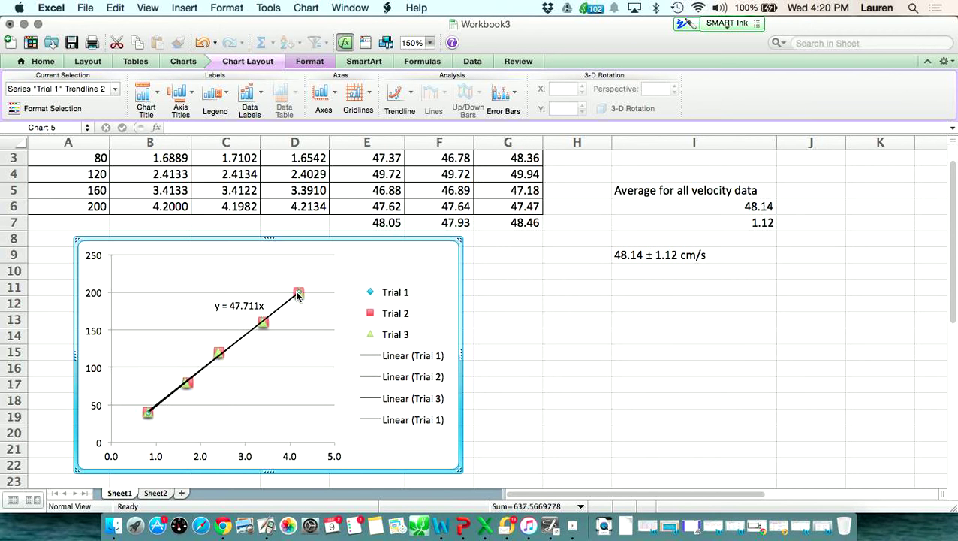
left_click(297, 295)
right_click(296, 294)
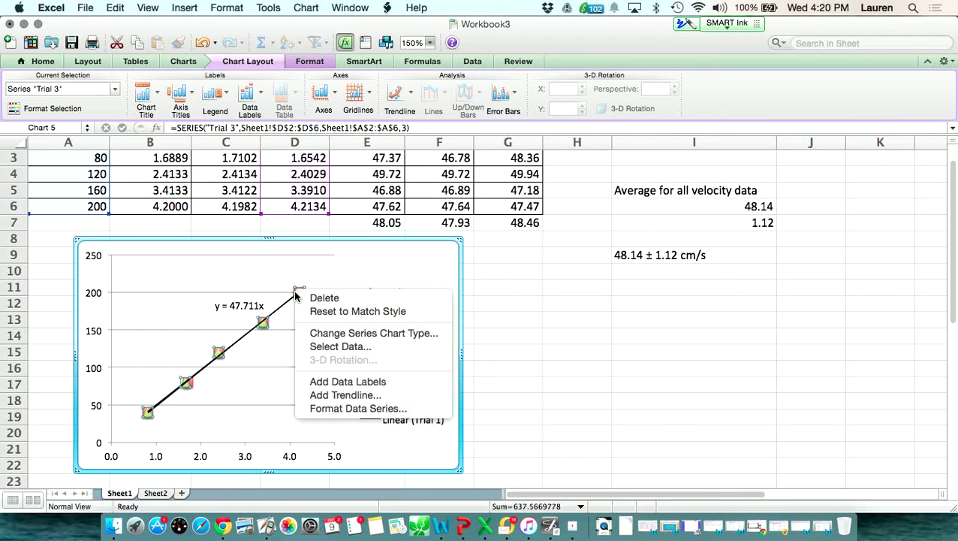
left_click(386, 408)
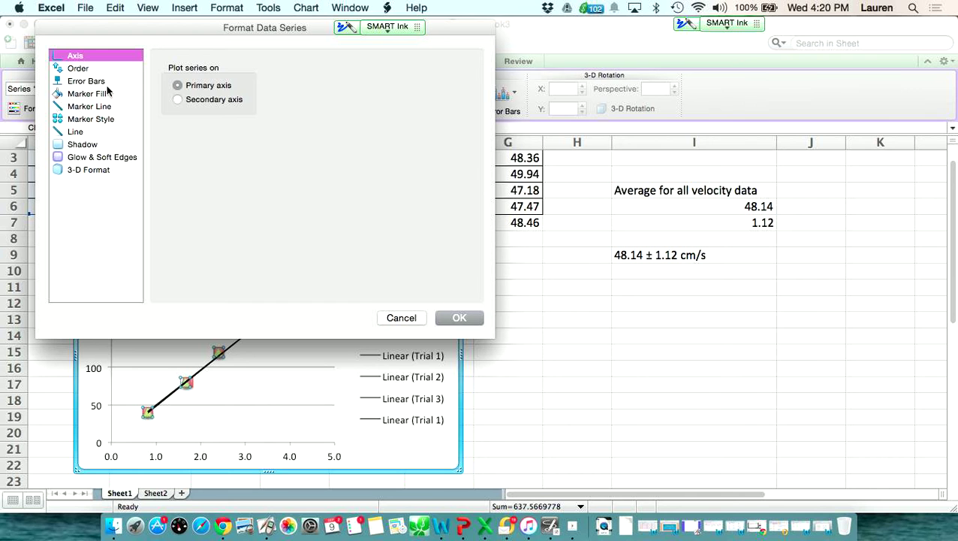
left_click(87, 81)
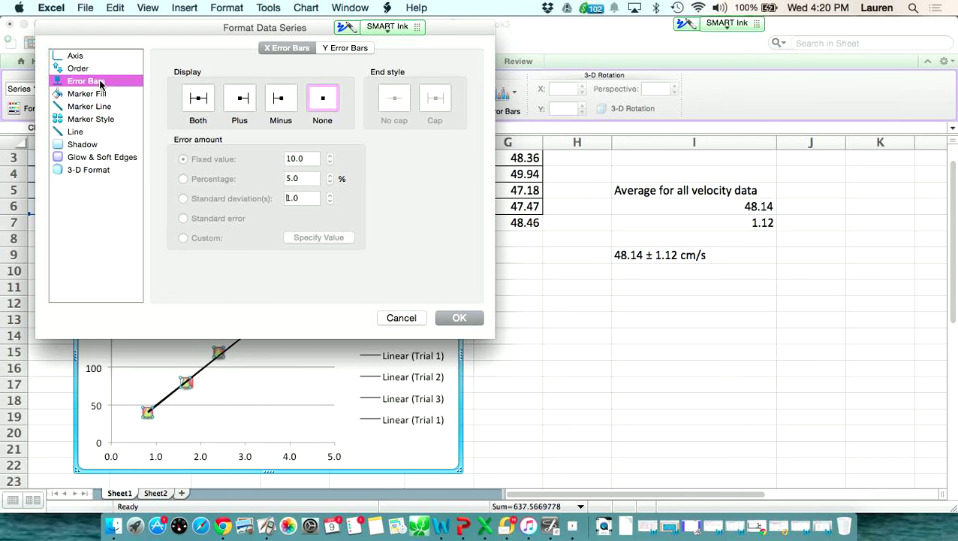
left_click(104, 121)
left_click(228, 69)
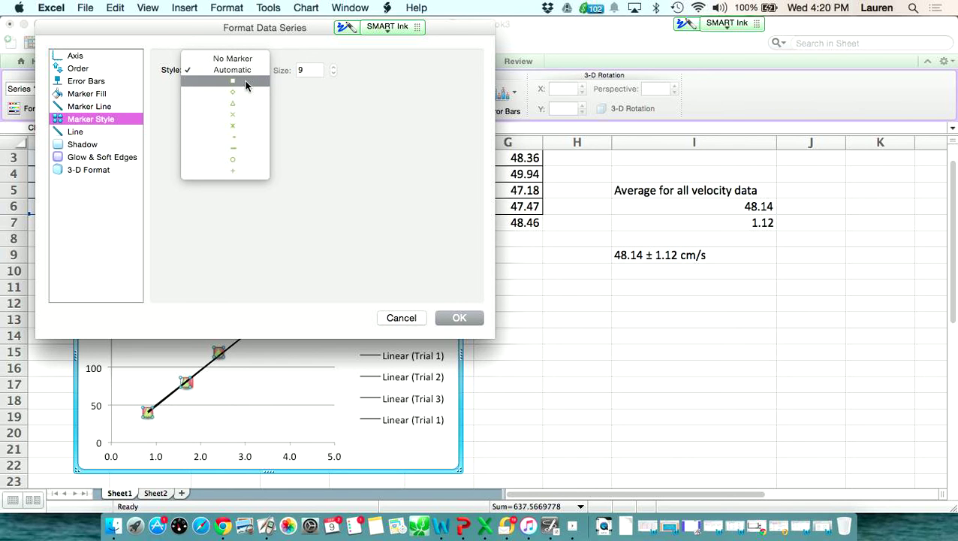
left_click(248, 70)
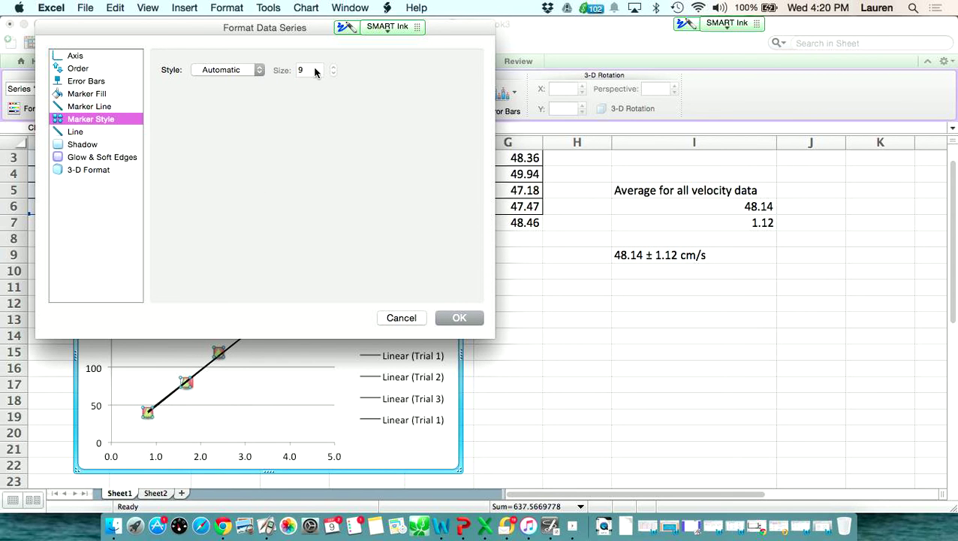
left_click(74, 131)
left_click(81, 144)
left_click(87, 157)
left_click(102, 95)
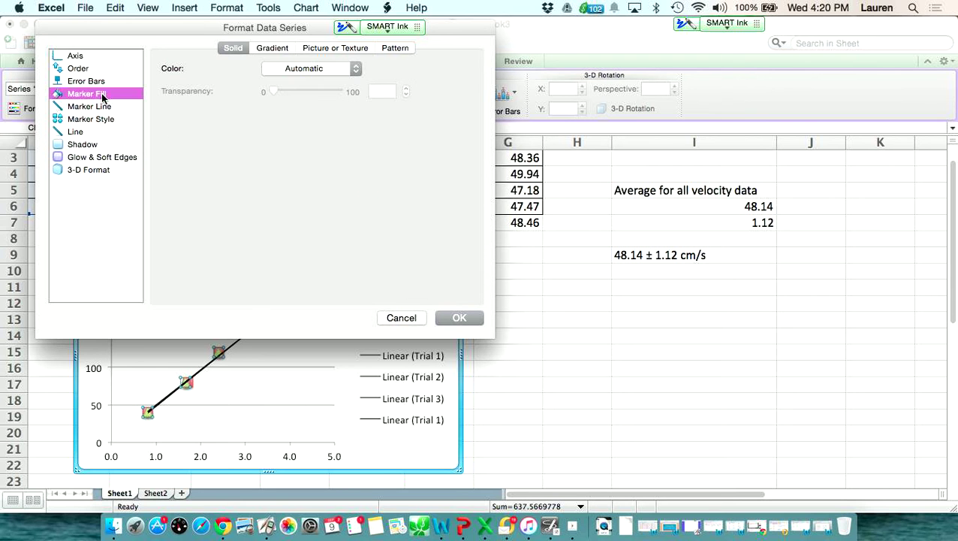
left_click(269, 48)
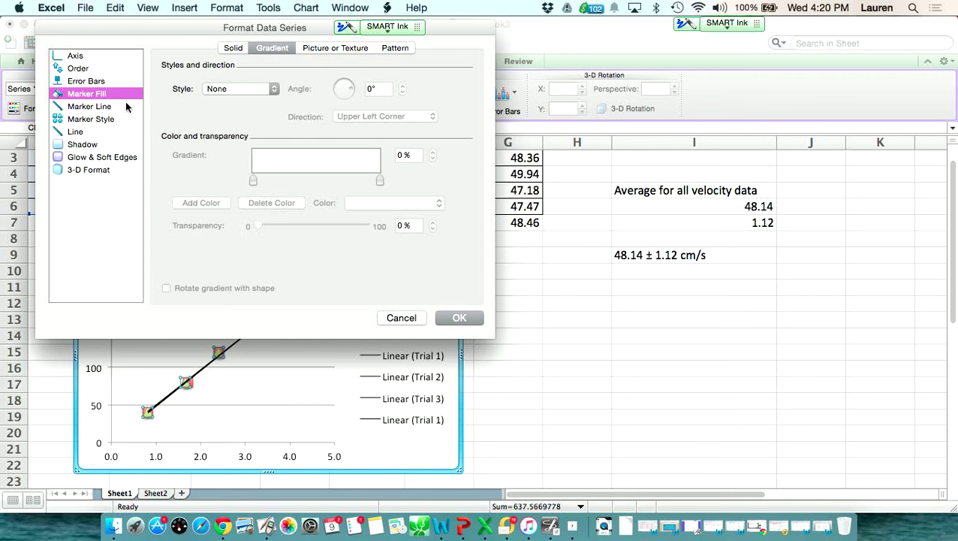
left_click(106, 107)
left_click(291, 72)
left_click(388, 259)
left_click(401, 318)
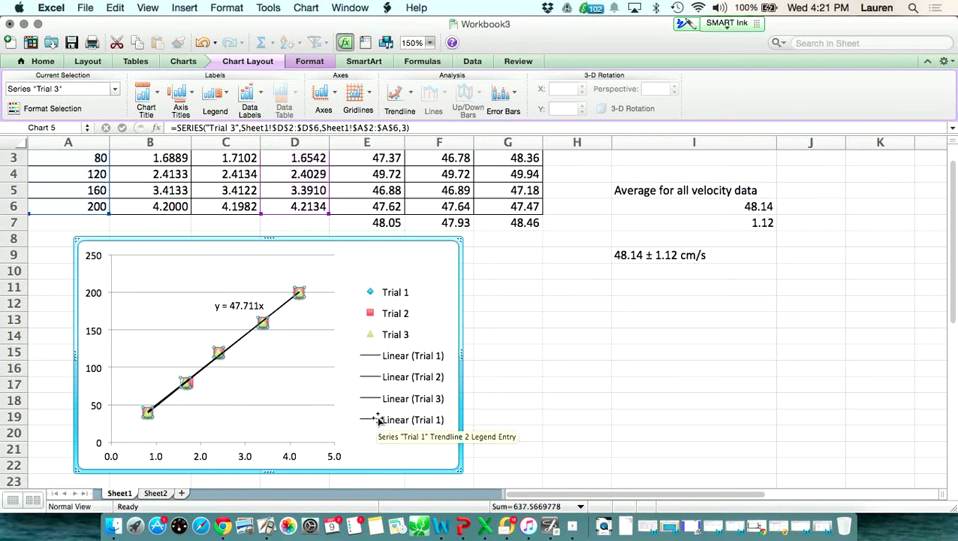
key("ctrl+Up")
left_click(917, 167)
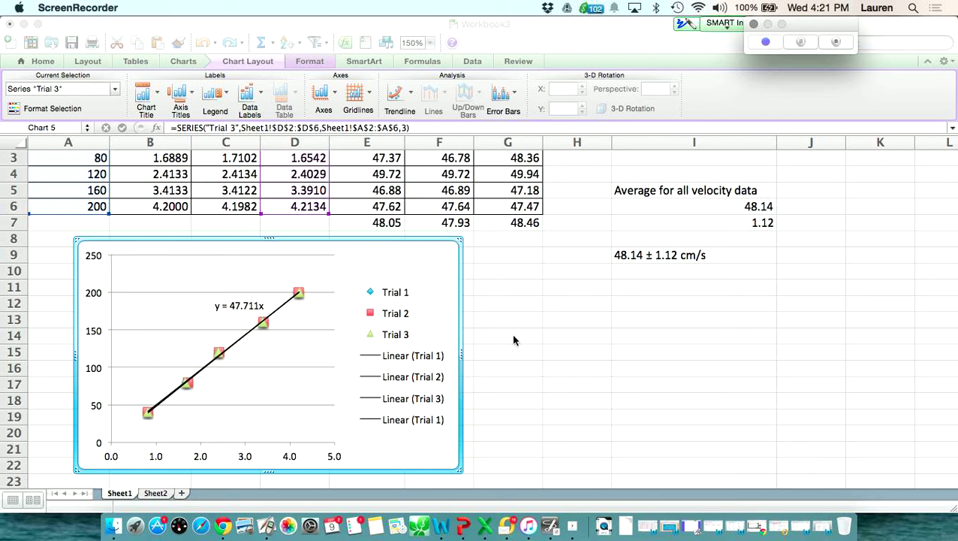
left_click(430, 295)
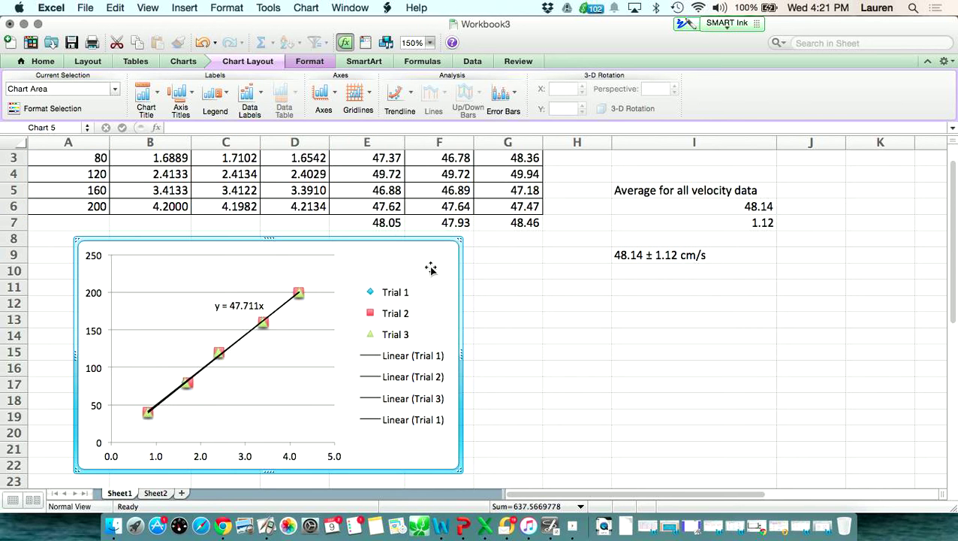
Add a title above the chart reading "Position v. Time"
scroll(430, 269, "up", 2)
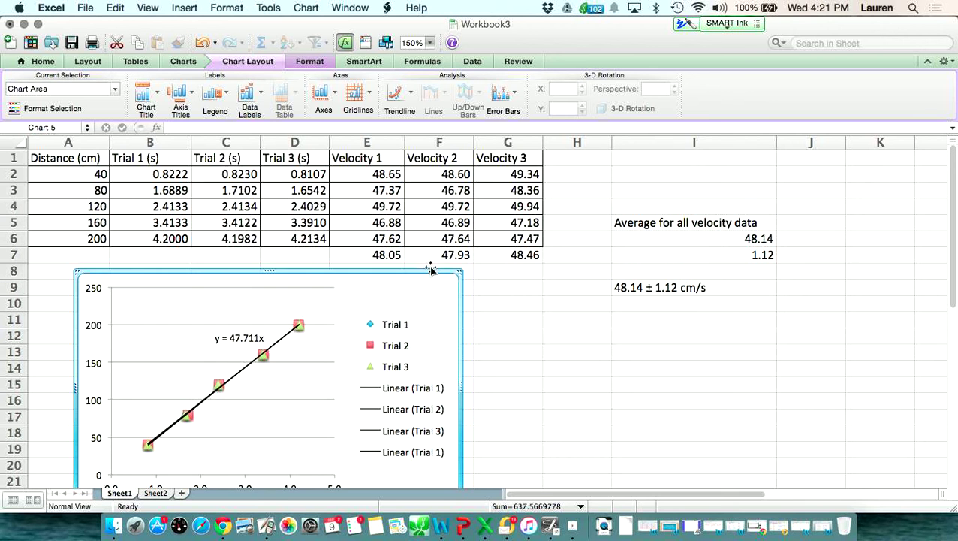
left_click(154, 105)
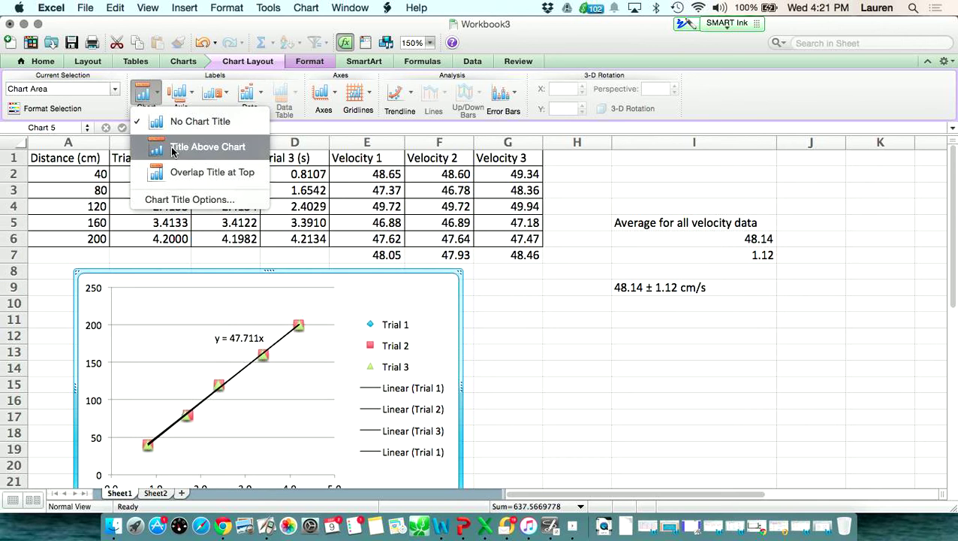
left_click(170, 147)
type("P")
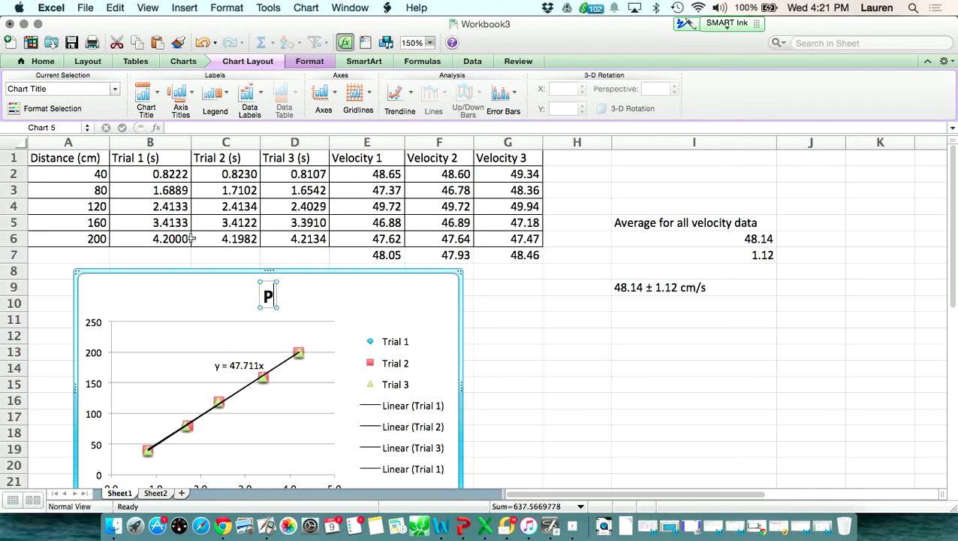
type("osi")
left_click(561, 221)
left_click(593, 221)
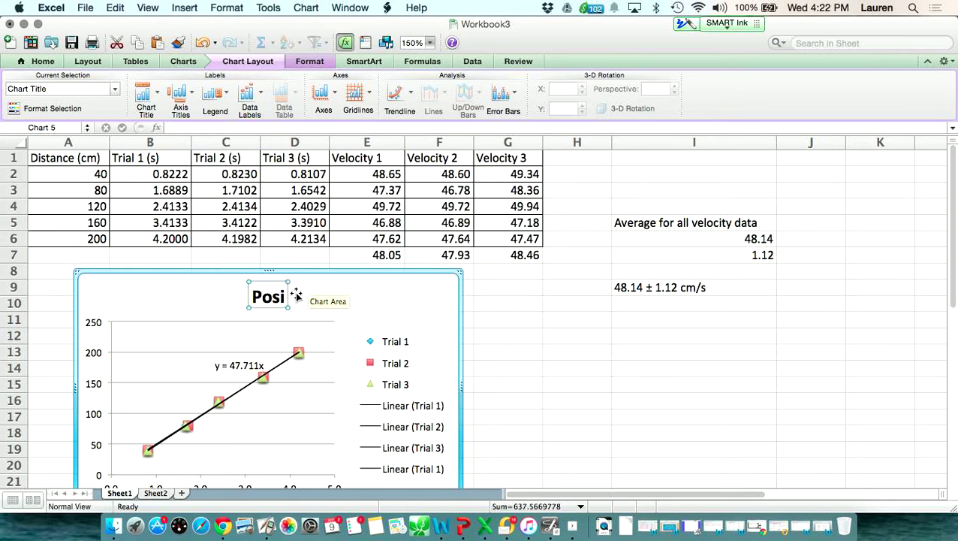
type("tion")
key("ctrl+Up")
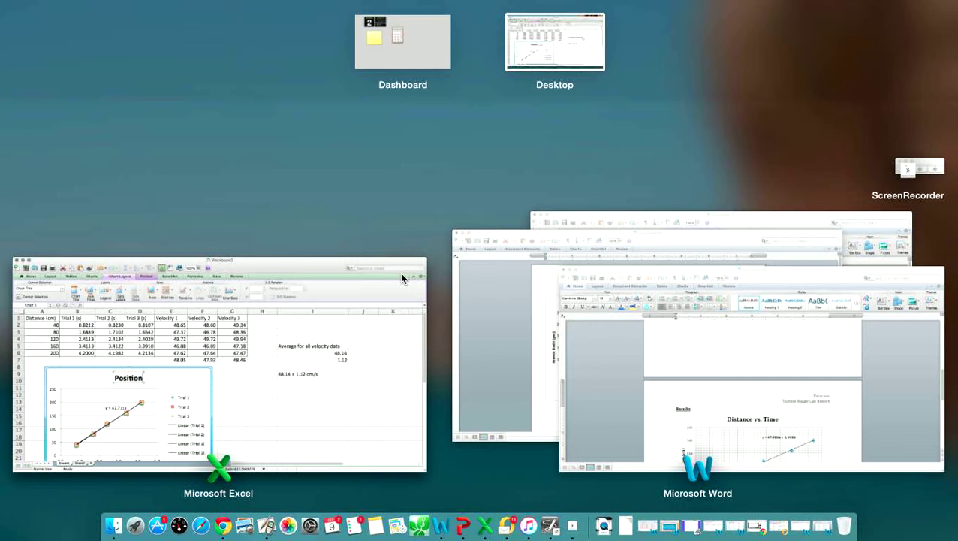
left_click(908, 170)
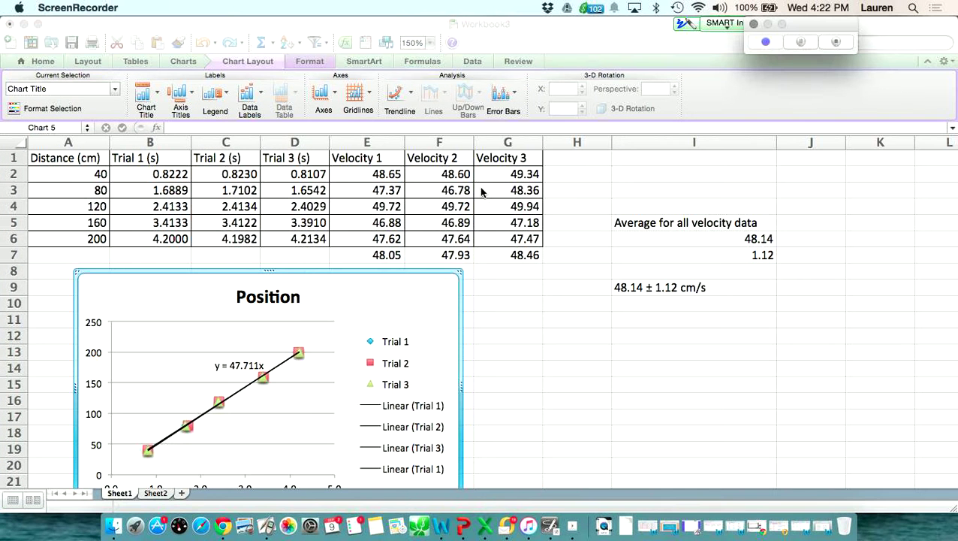
left_click(374, 305)
type("v.")
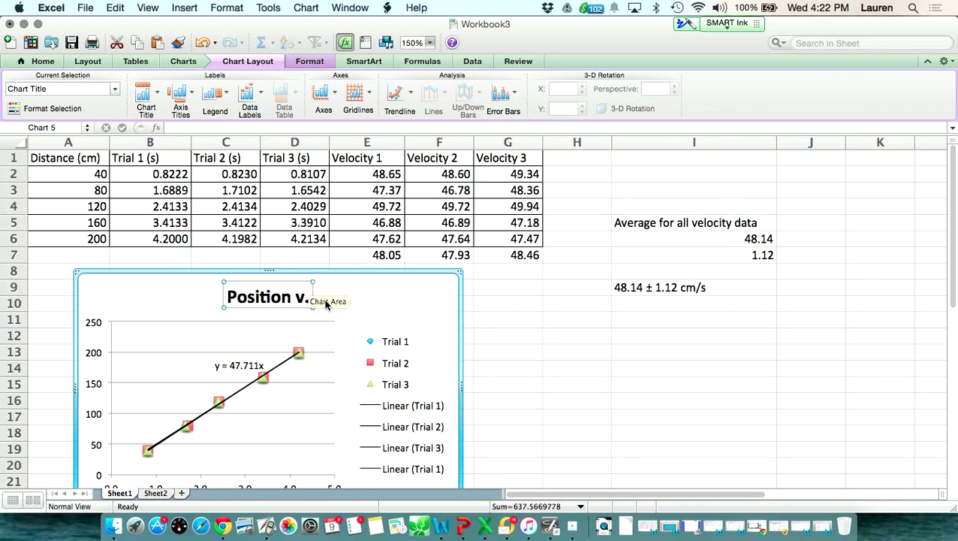
type(" Time")
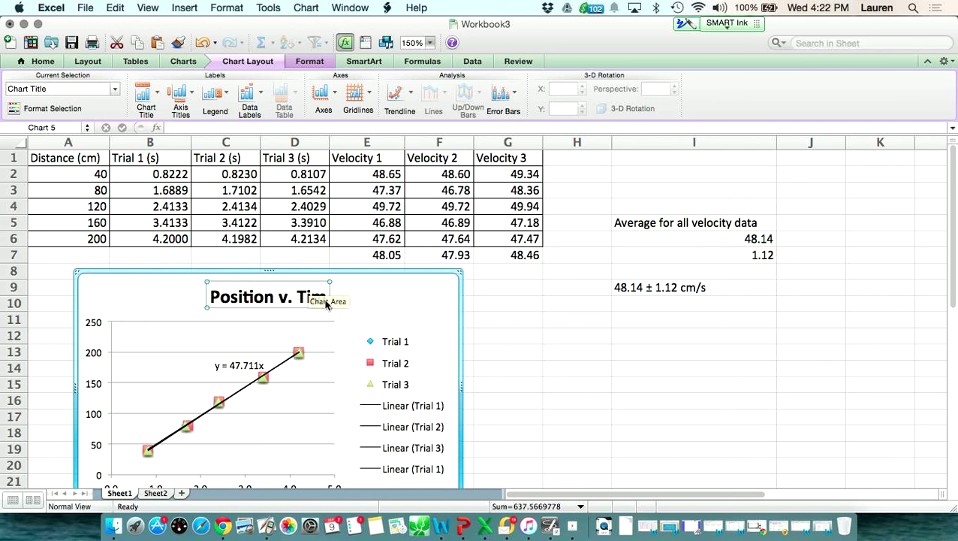
left_click(426, 305)
Delete the legend from the Position v. Time chart
scroll(426, 300, "down", 3)
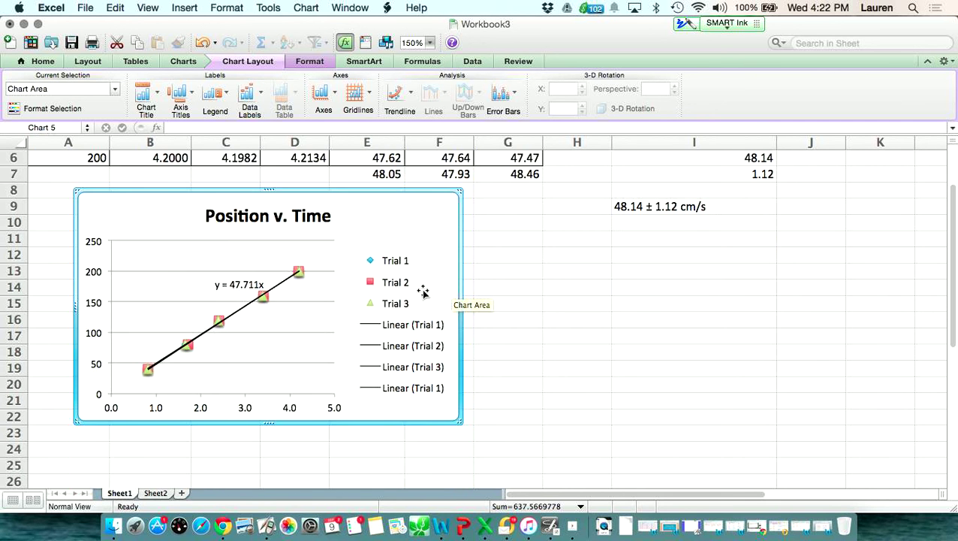
left_click(423, 293)
key("Delete")
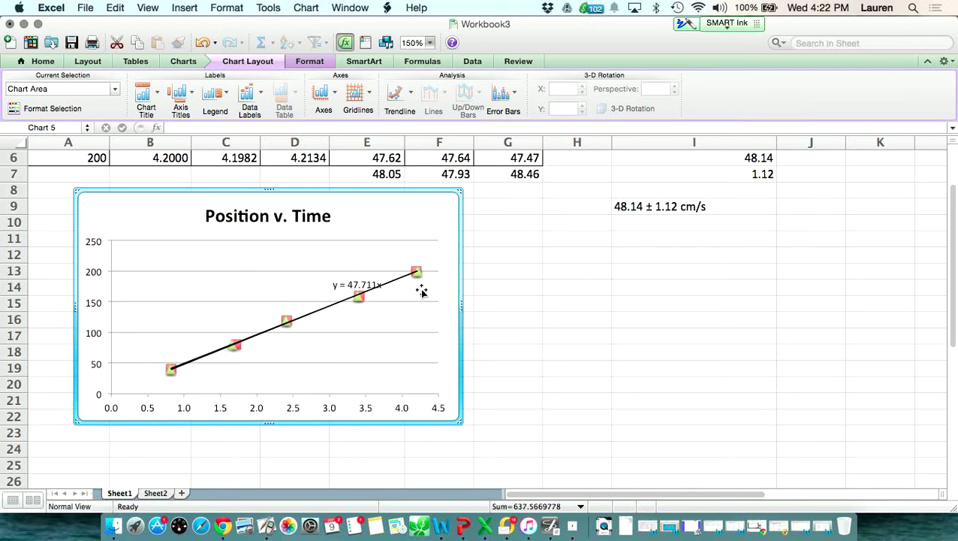
left_click(372, 299)
scroll(382, 240, "up", 3)
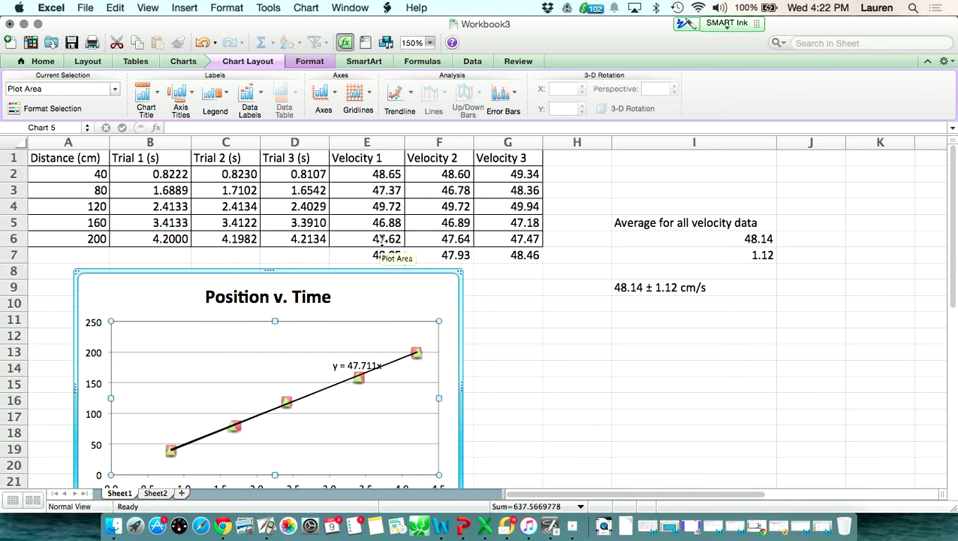
Move the Position v. Time chart slightly toward column A, below the data table, and deselect it
left_click(394, 290)
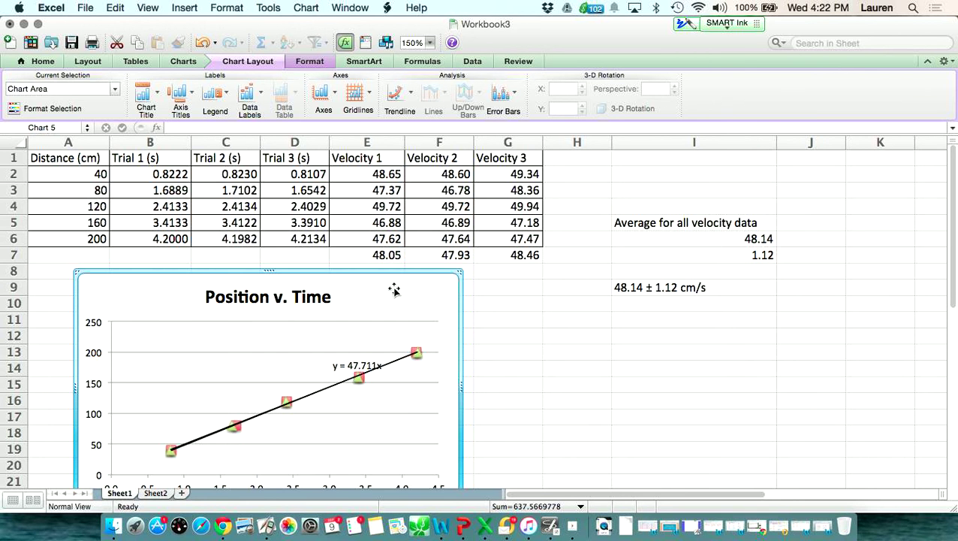
left_click_drag(394, 290, 378, 293)
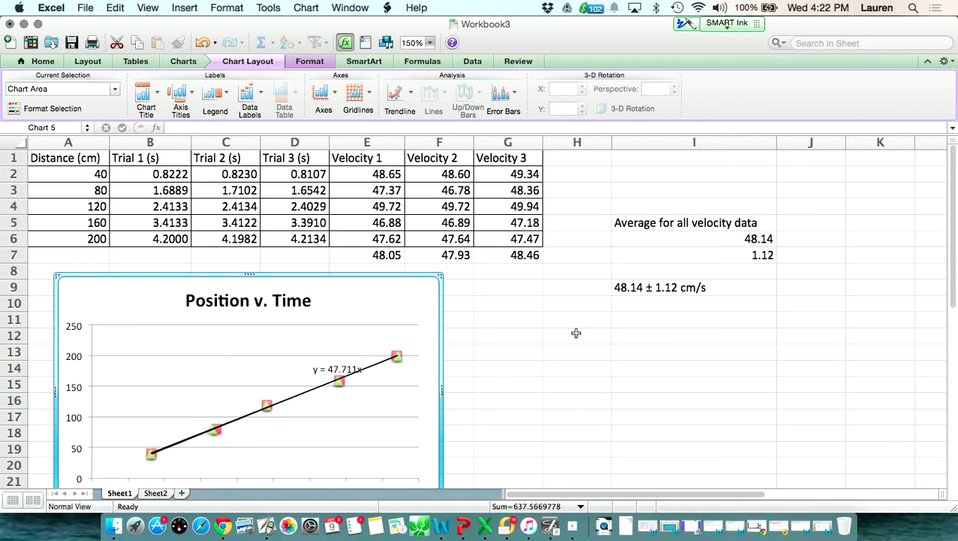
left_click(578, 335)
left_click(751, 304)
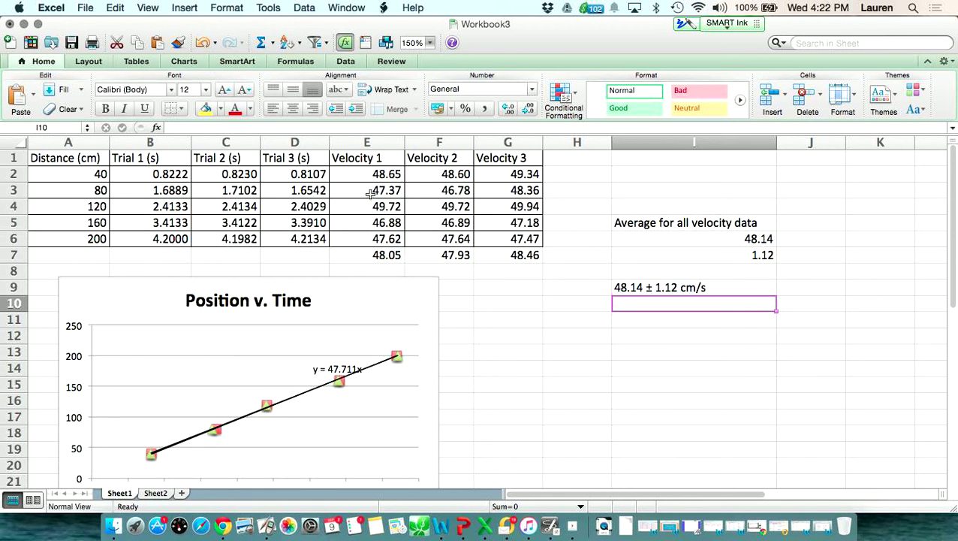
Insert a markers-only scatter chart from B2:G6 and place it beside the Position v. Time chart, below the average velocity results
left_click_drag(352, 173, 503, 234)
left_click_drag(146, 174, 474, 239)
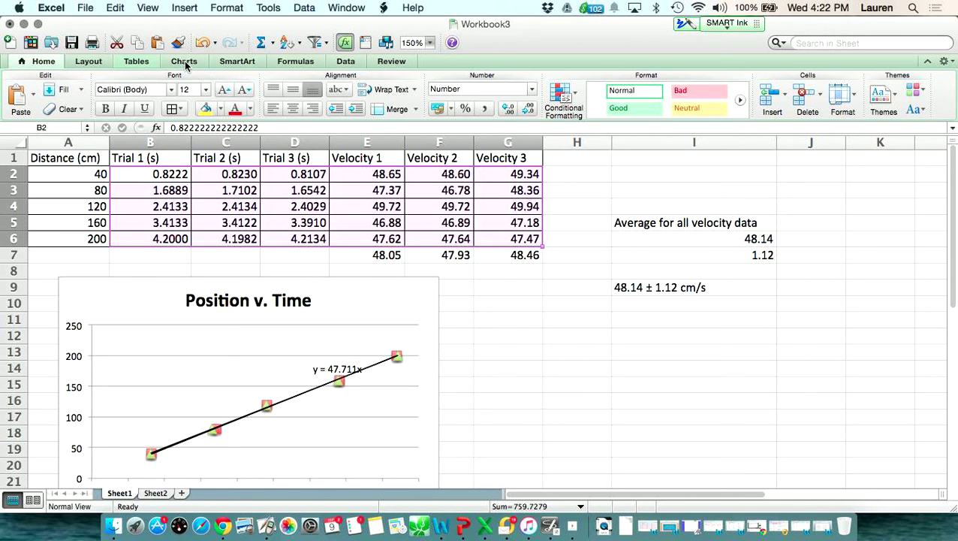
left_click(189, 62)
left_click(199, 95)
left_click(143, 185)
left_click_drag(635, 246, 810, 312)
scroll(853, 273, "down", 1)
scroll(853, 273, "up", 1)
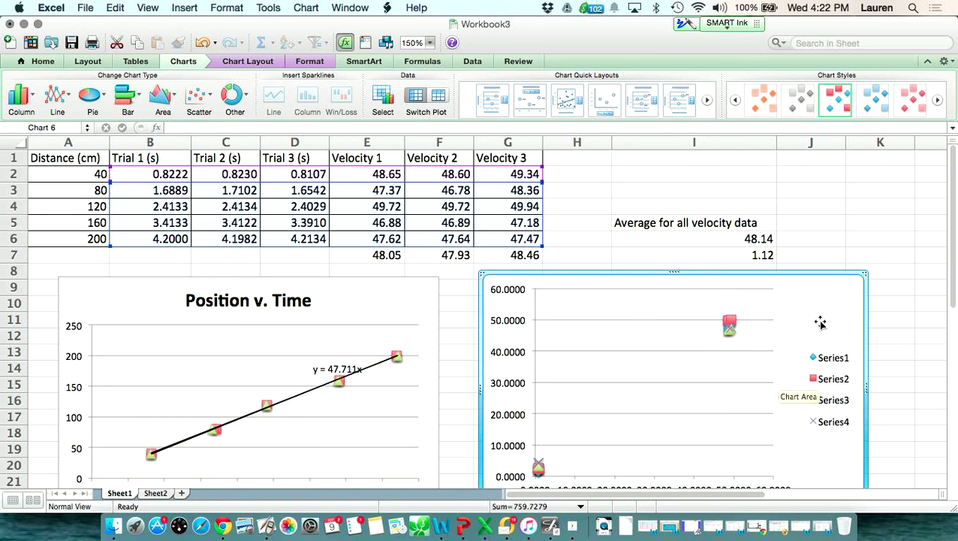
Name the new scatter chart's first series "Trial 1", with X values from B2:B6 and Y values from E2:E6
scroll(825, 323, "down", 2)
right_click(812, 270)
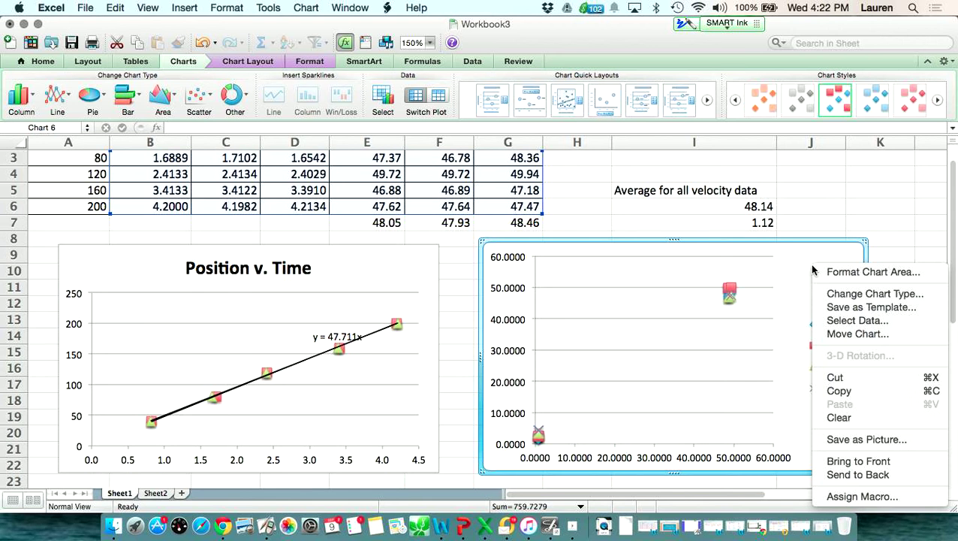
left_click(830, 321)
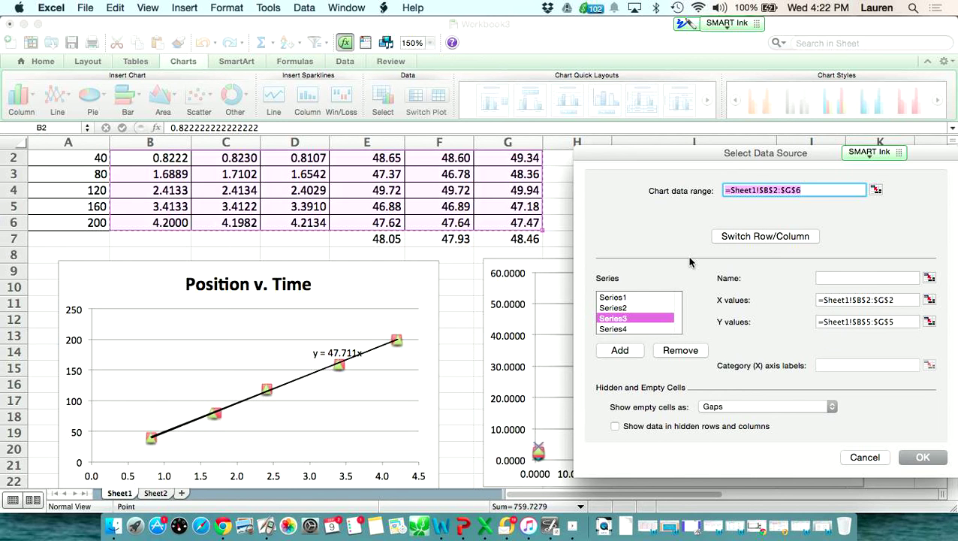
left_click(624, 298)
left_click(872, 278)
type("Trial 1")
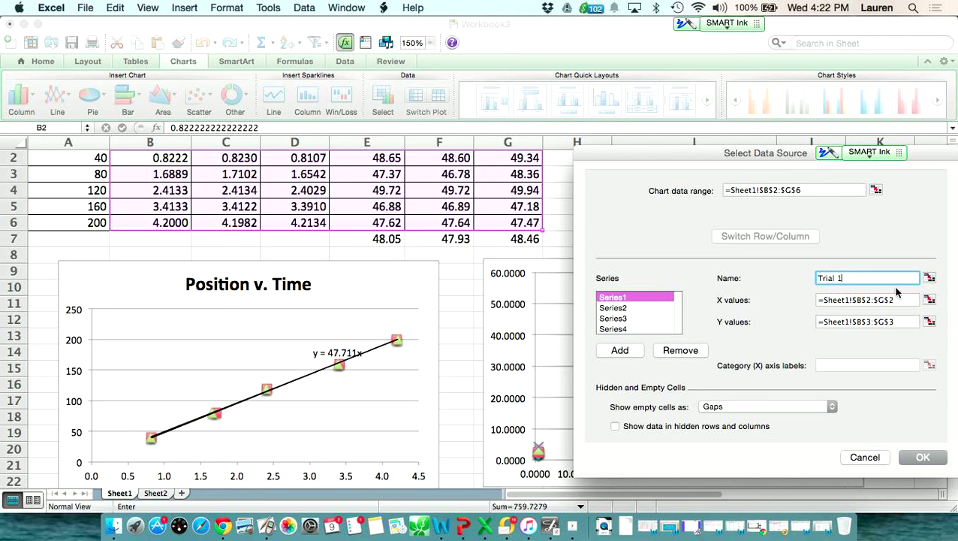
left_click(929, 300)
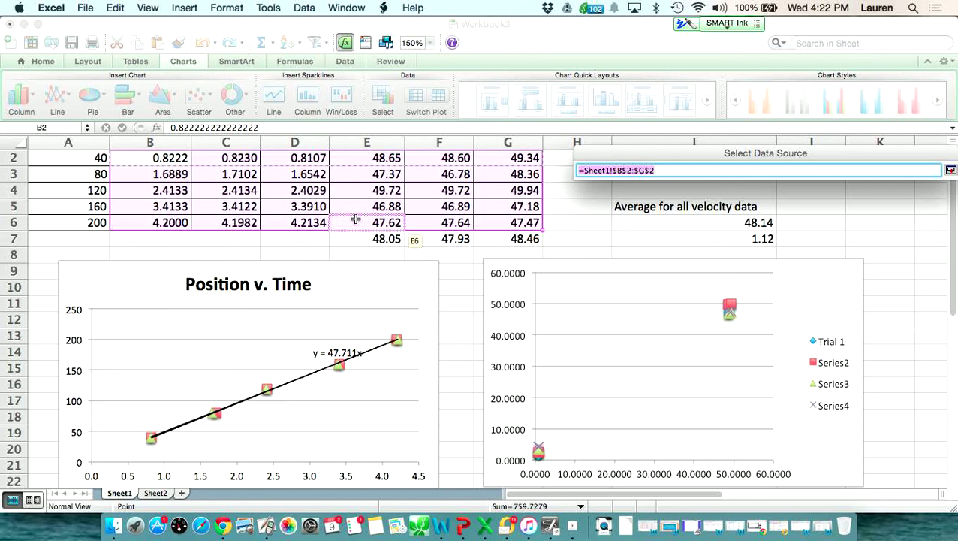
left_click_drag(150, 222, 170, 174)
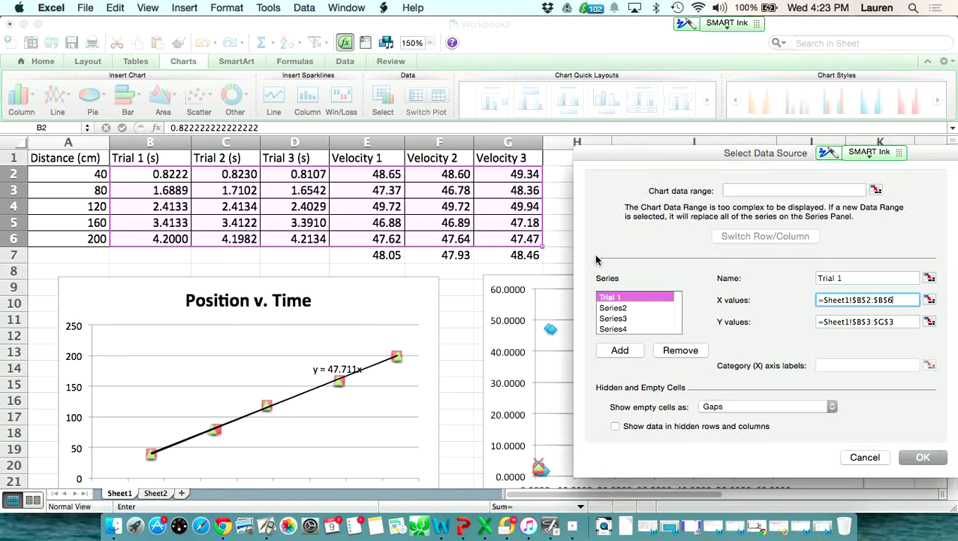
left_click(930, 324)
left_click_drag(344, 240, 347, 174)
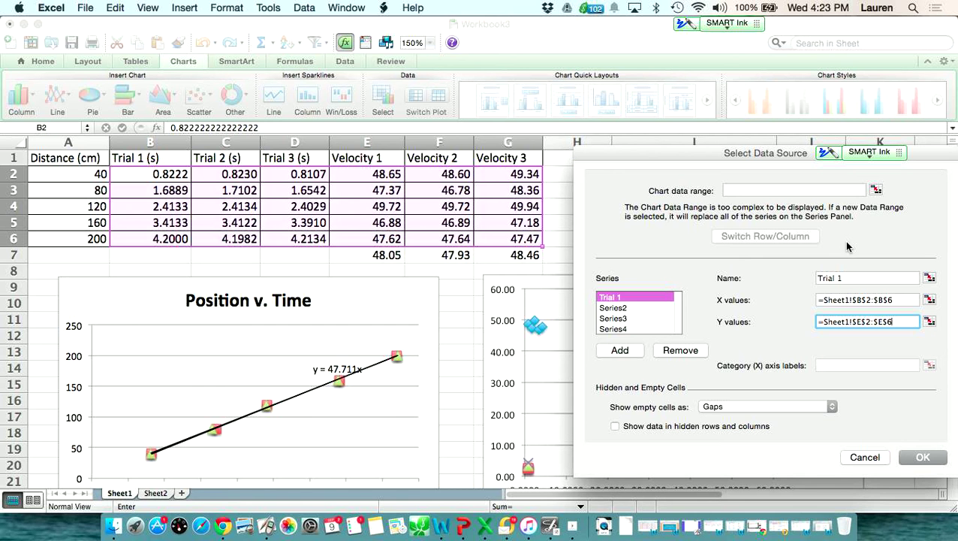
Name the second series "Trial 2", with X values from C2:C6 and Y values from F2:F6
left_click(665, 309)
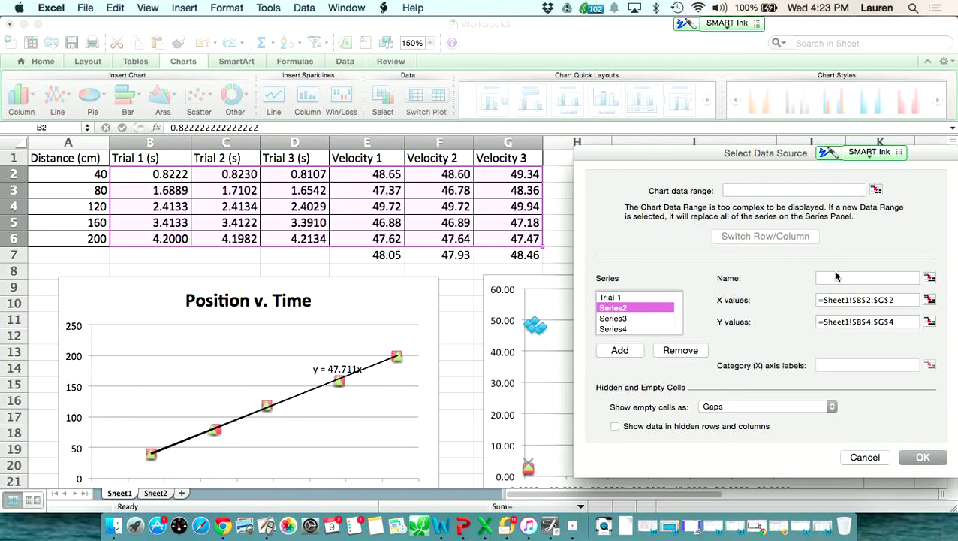
left_click(836, 277)
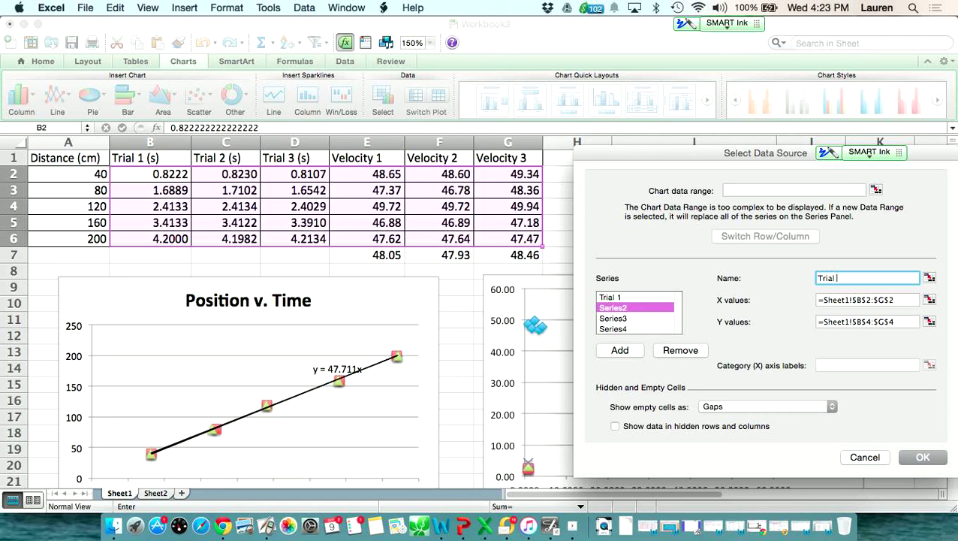
left_click(929, 300)
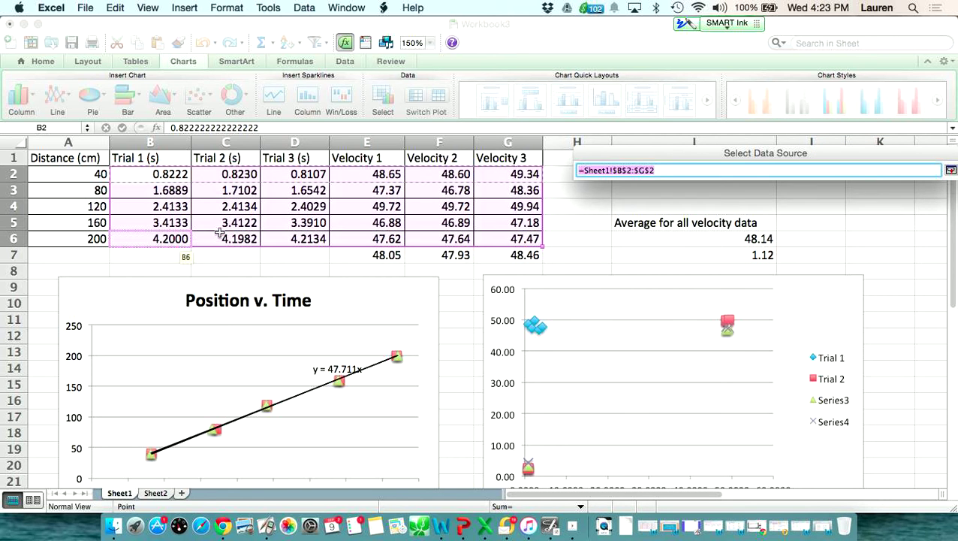
left_click(240, 236)
left_click_drag(241, 236, 233, 173)
key("Return")
left_click(929, 321)
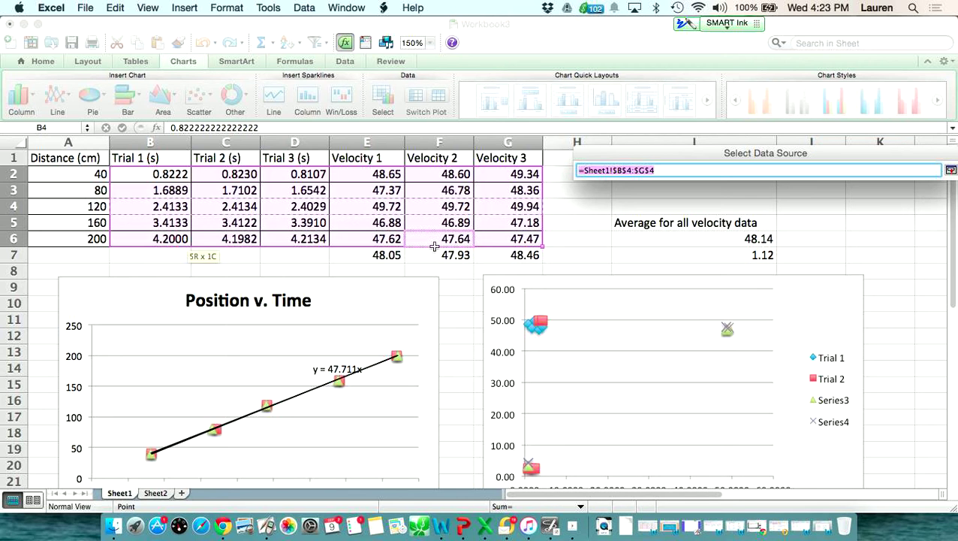
left_click_drag(439, 239, 437, 174)
key("Return")
Name the third series "Trial 3", with X values from D2:D6 and Y values from G2:G6, and apply the data source changes
left_click(623, 318)
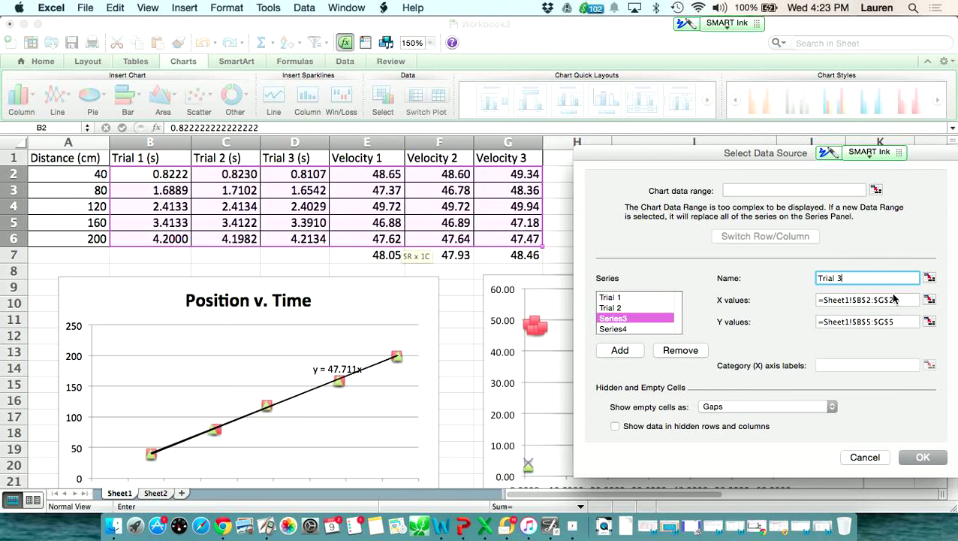
left_click(929, 299)
left_click_drag(297, 239, 287, 185)
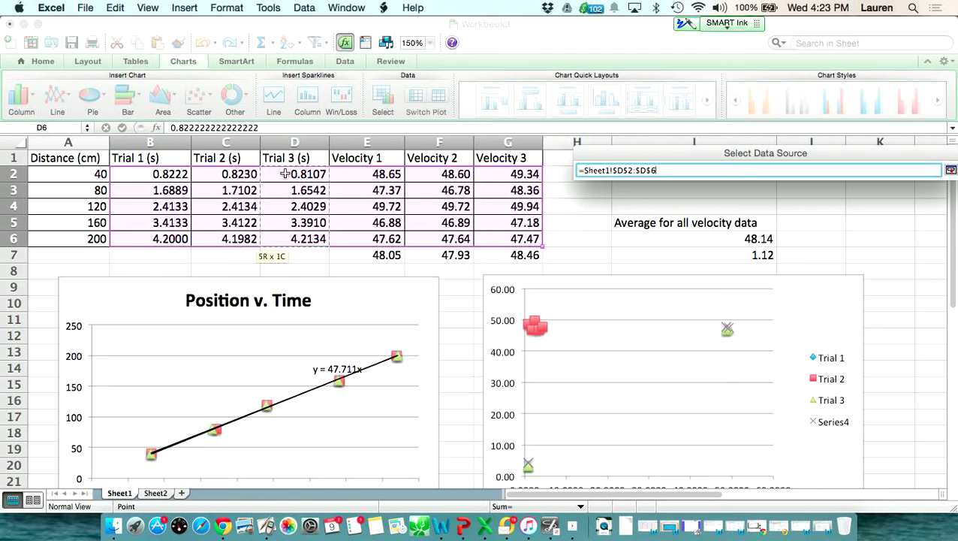
key("Return")
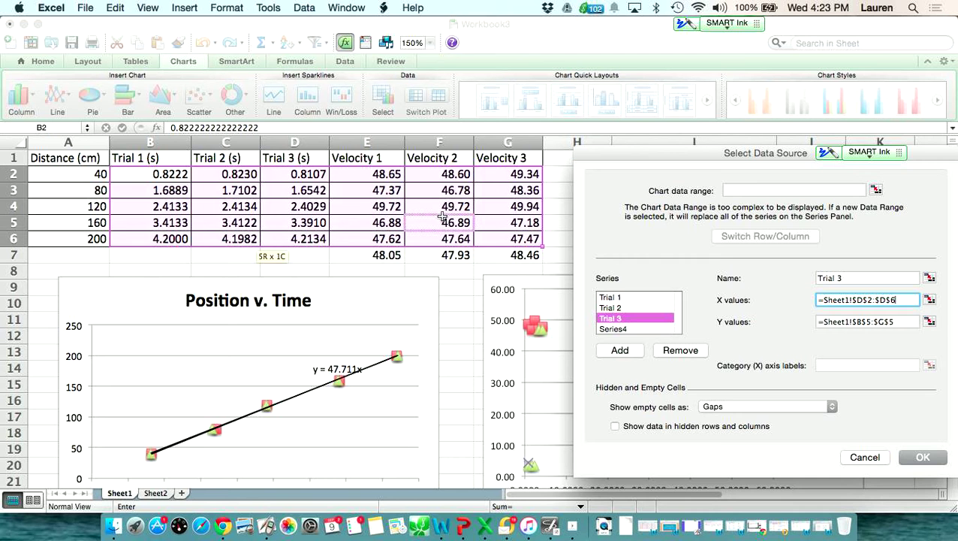
left_click(930, 322)
left_click_drag(508, 238, 506, 177)
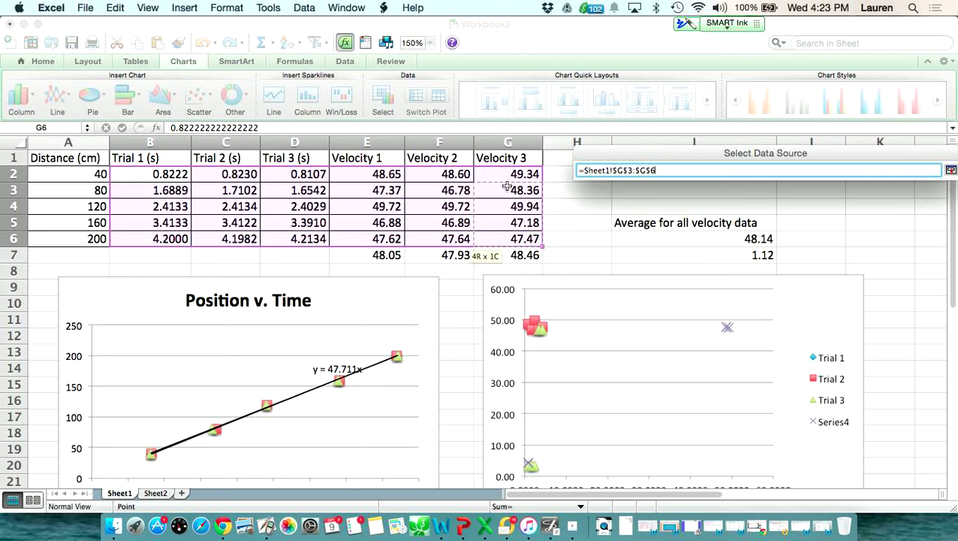
key("Return")
left_click(935, 457)
Remove the leftover Series4 from the velocity chart's data source
scroll(818, 321, "down", 2)
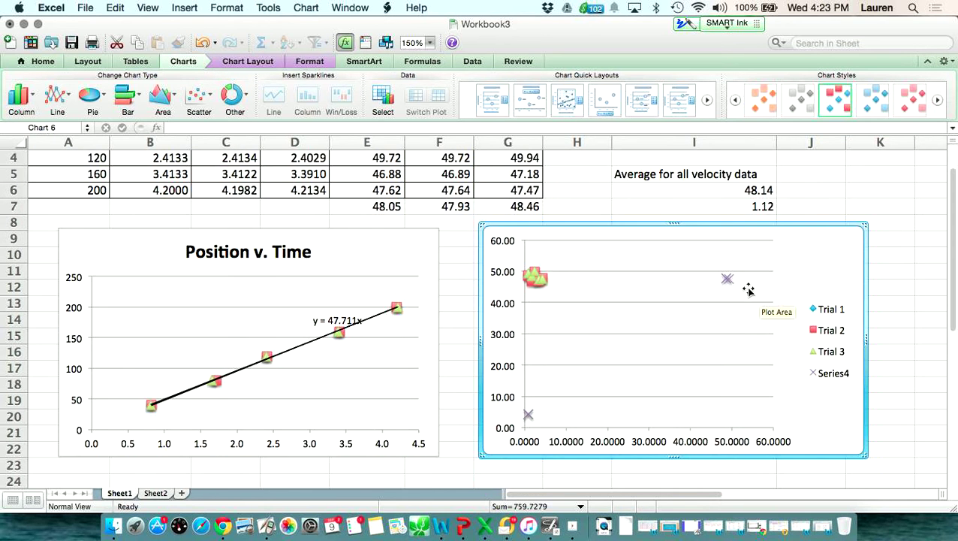
left_click(832, 377)
left_click(810, 257)
right_click(812, 258)
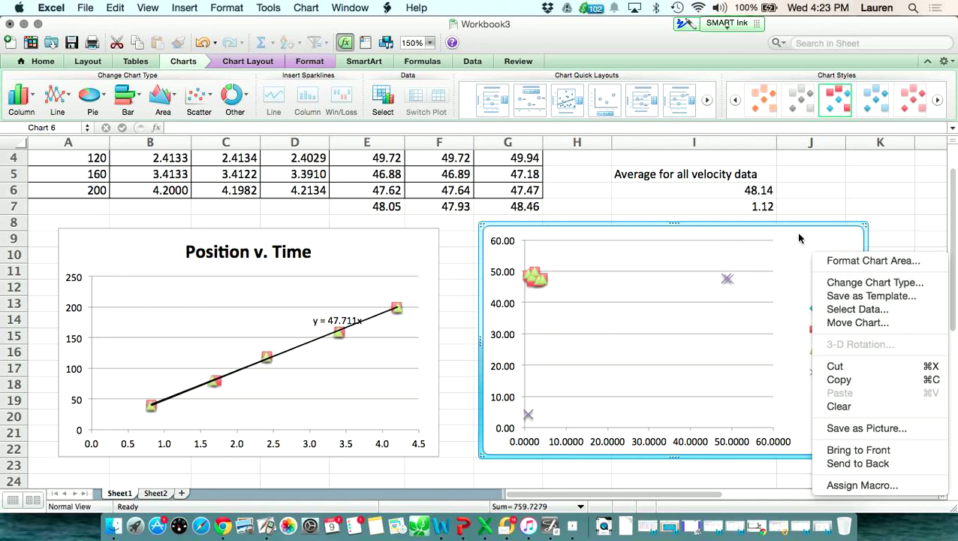
left_click(803, 284)
right_click(804, 285)
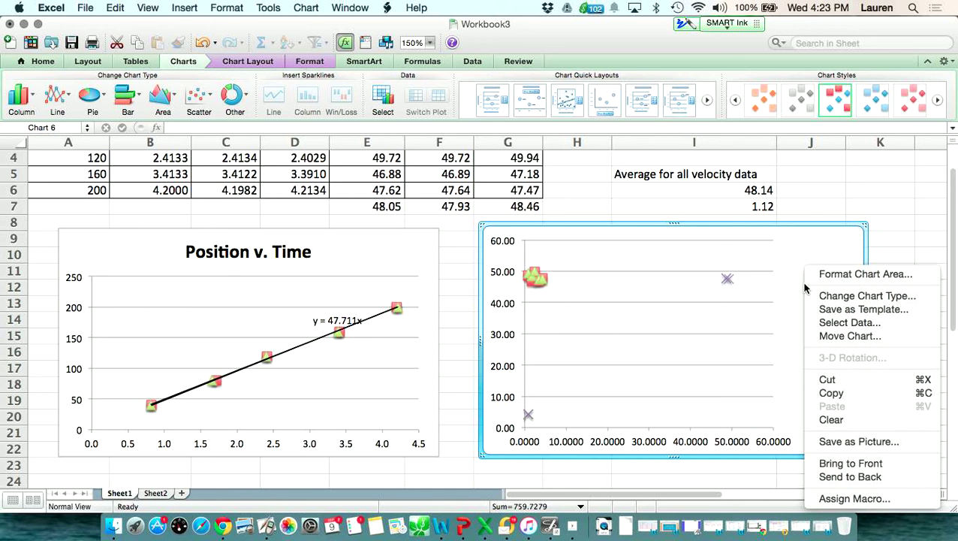
left_click(849, 322)
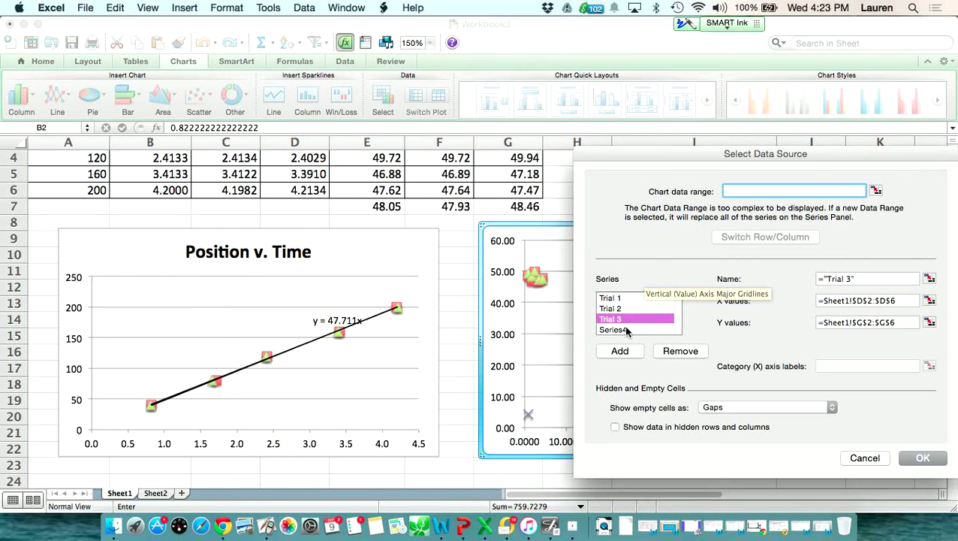
left_click(634, 329)
left_click(680, 351)
left_click(923, 458)
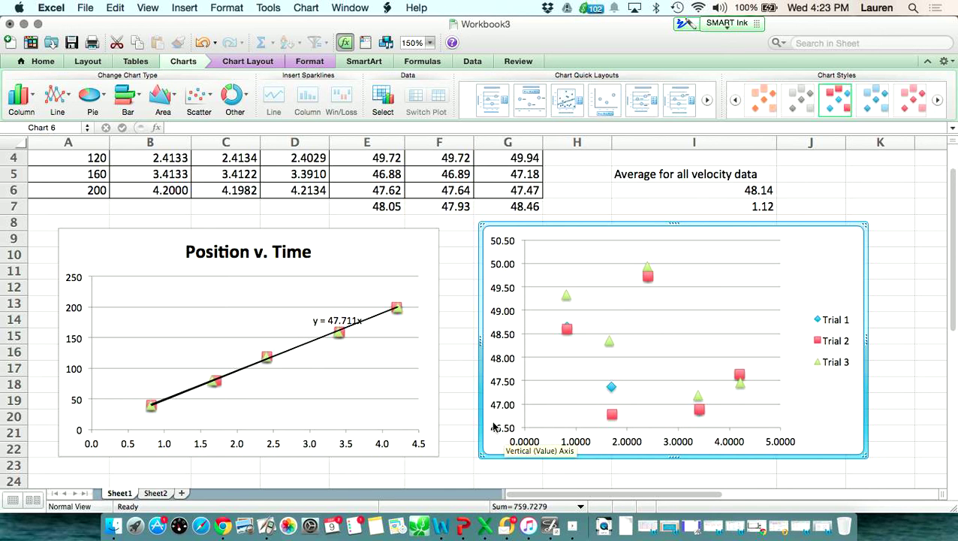
Set the minimum of the velocity chart's vertical axis to 0
left_click(509, 268)
right_click(509, 271)
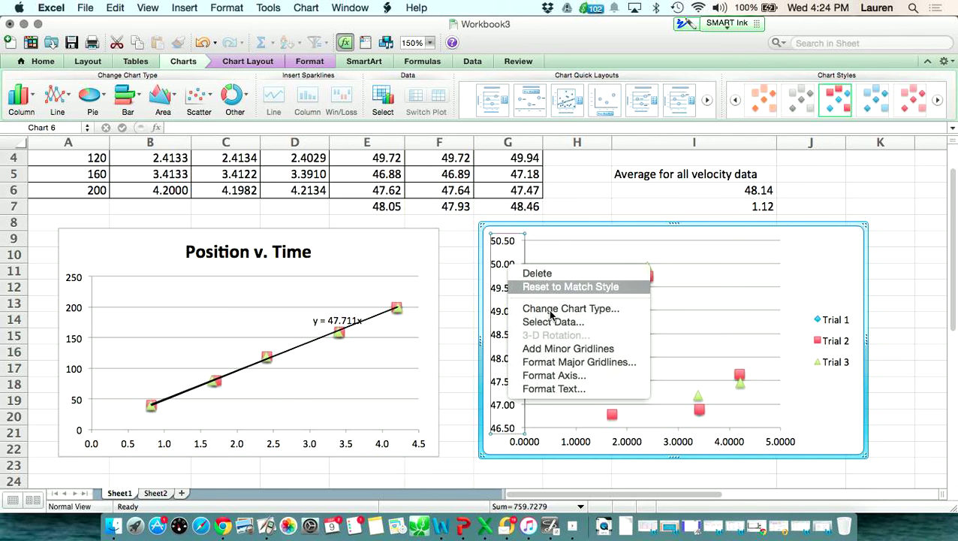
left_click(611, 374)
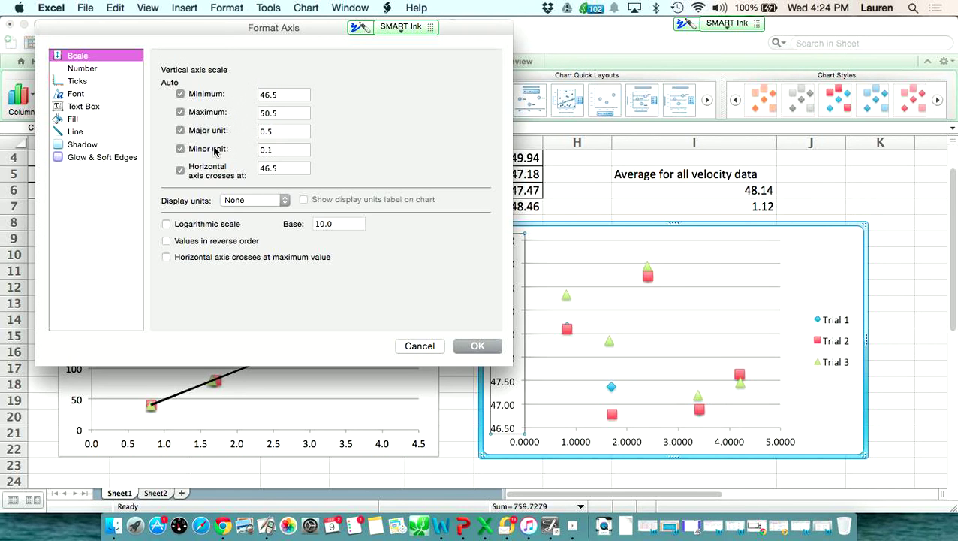
left_click(271, 97)
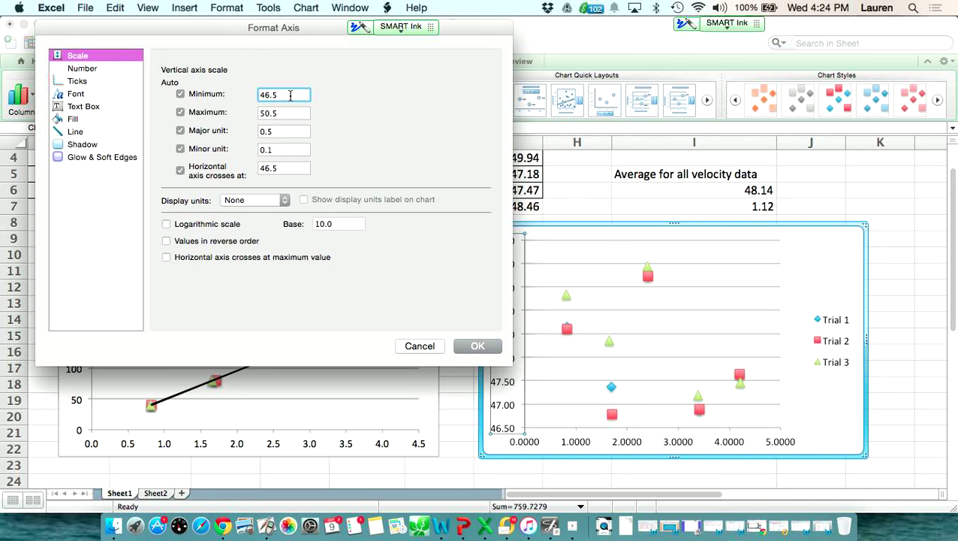
type("0")
left_click(291, 113)
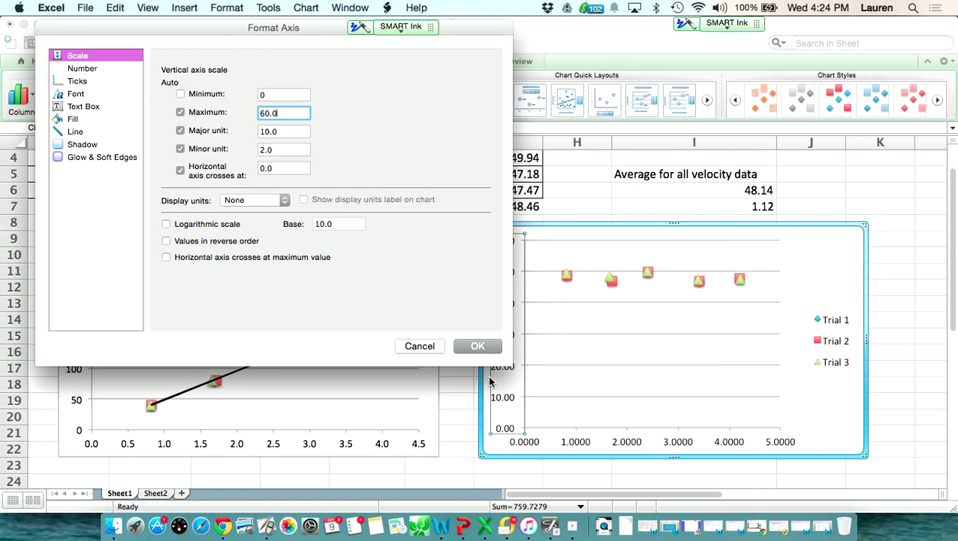
left_click(479, 346)
left_click(613, 279)
left_click(612, 281)
left_click(664, 291)
left_click(812, 267)
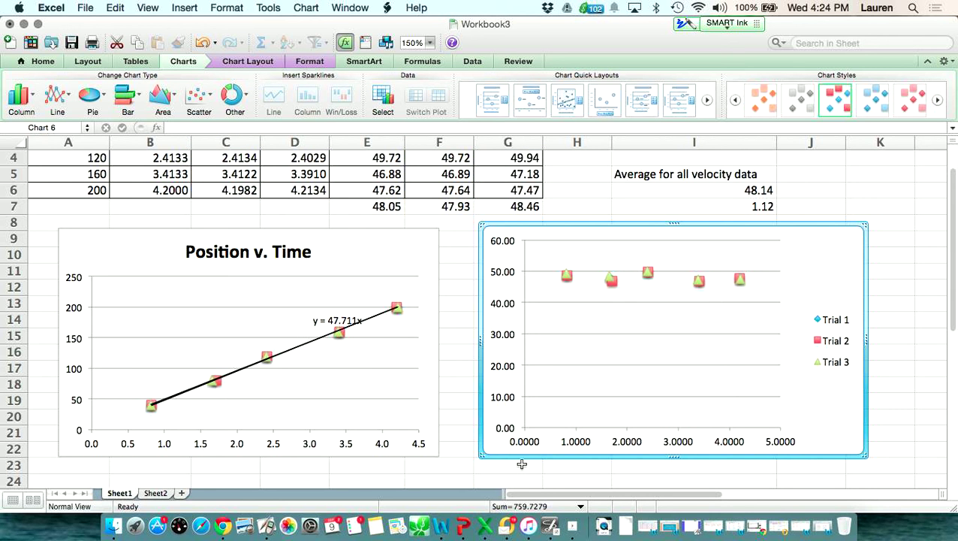
Add linear trendlines to the Trial 3 and Trial 2 series of the velocity chart
left_click(566, 275)
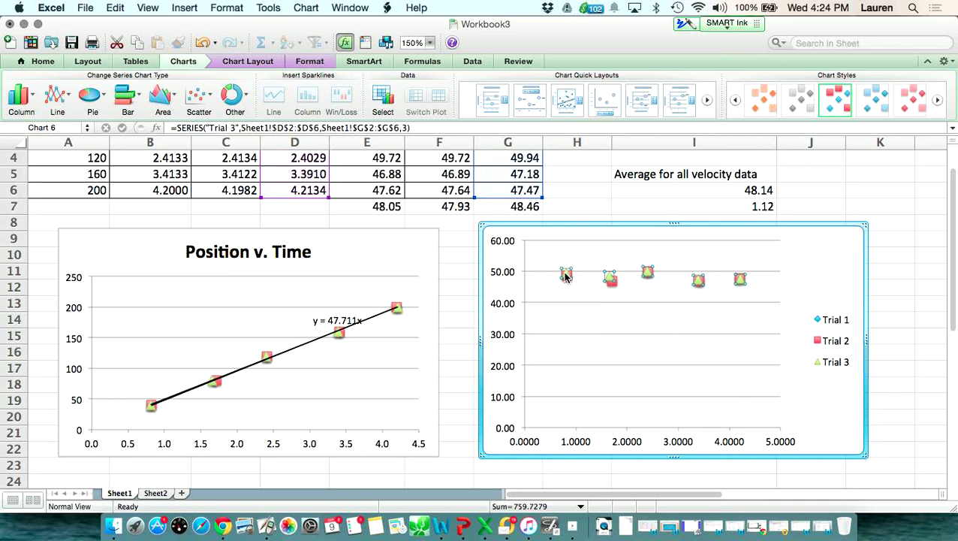
left_click(243, 62)
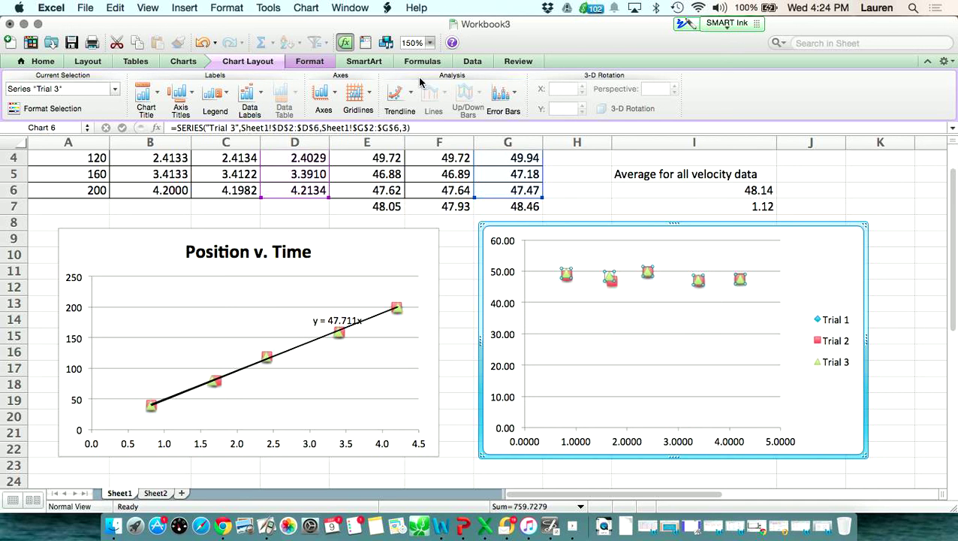
left_click(410, 96)
left_click(410, 144)
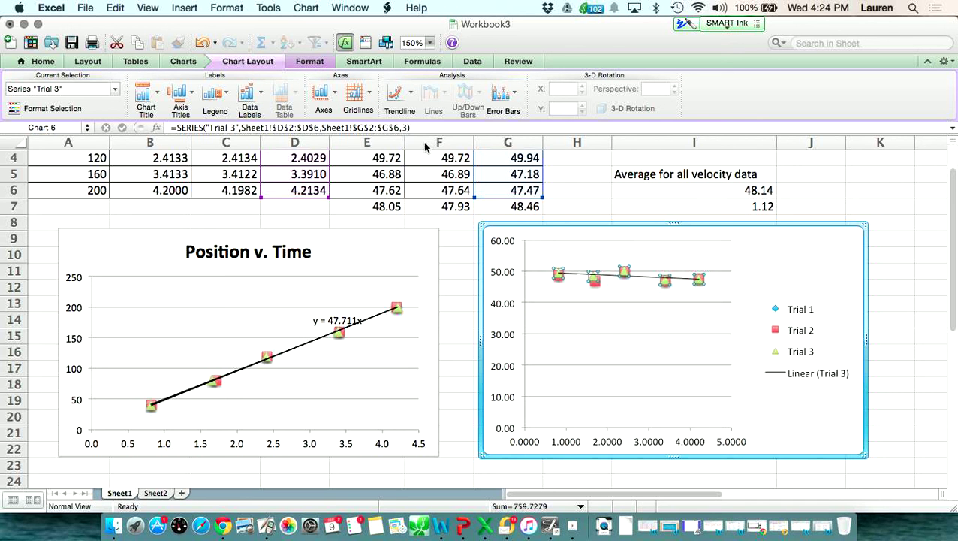
left_click(594, 281)
left_click(411, 104)
left_click(450, 147)
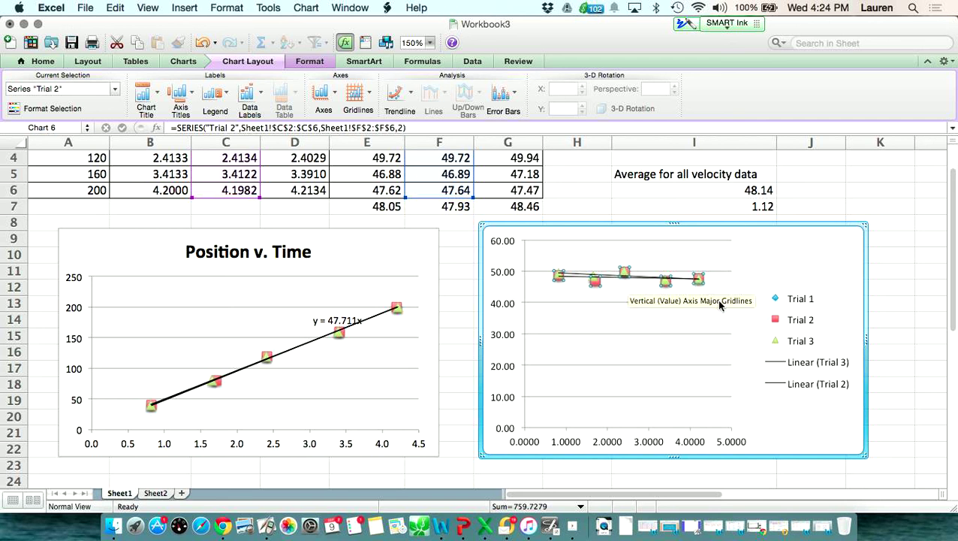
Add a linear trendline based on the Trial 1 series to the velocity chart
left_click(776, 301)
left_click(776, 300)
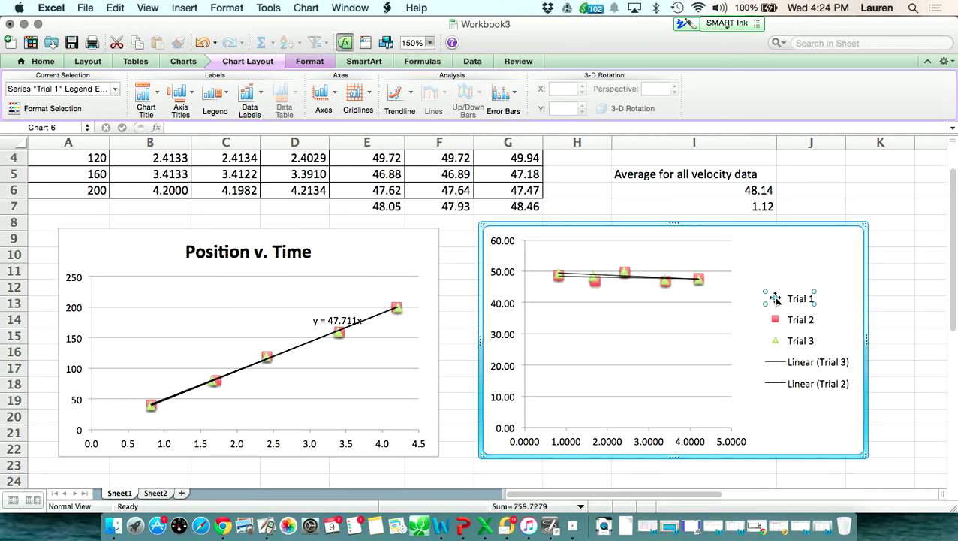
left_click(396, 93)
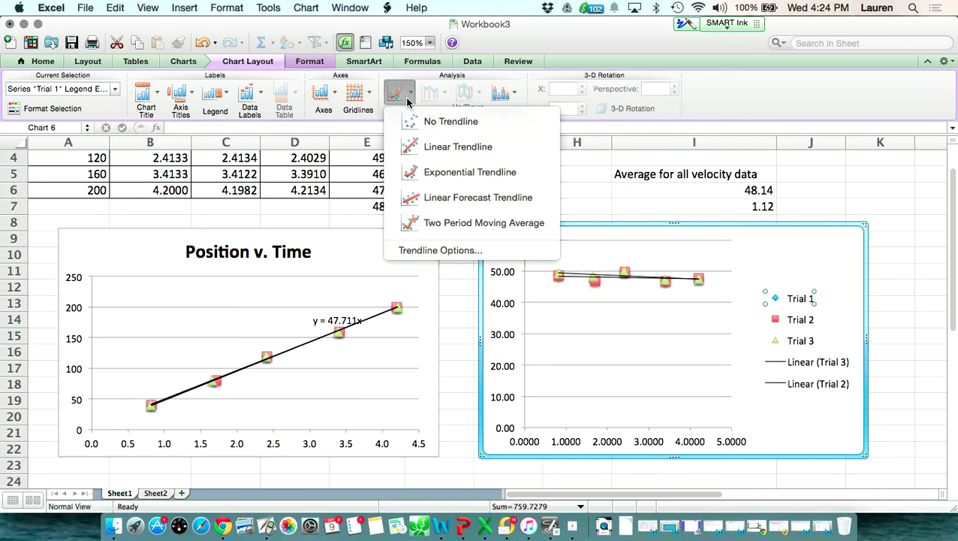
left_click(442, 146)
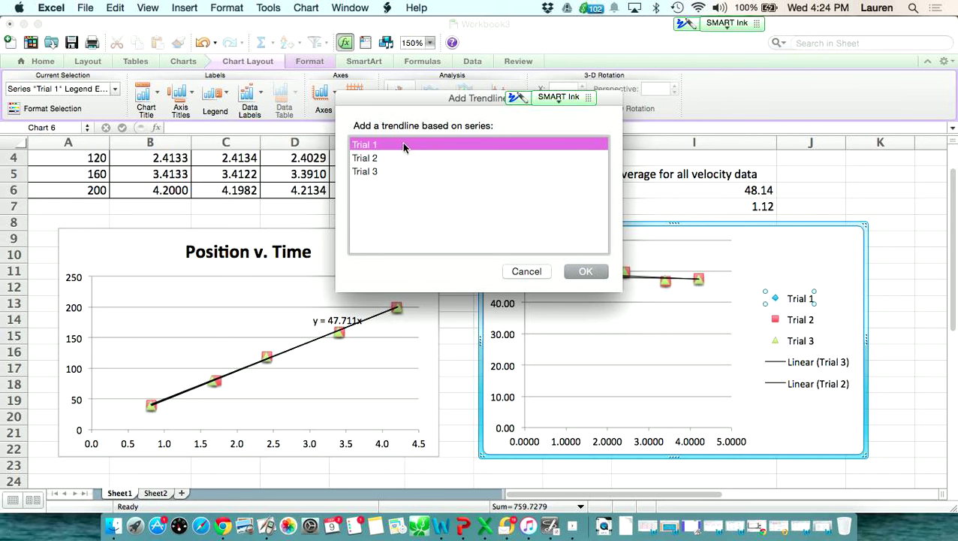
left_click(589, 275)
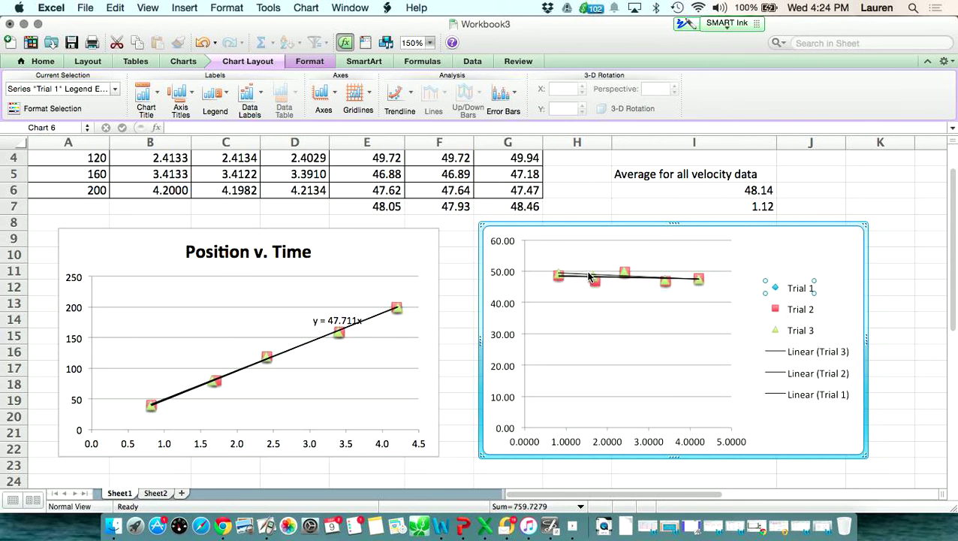
Add a chart title above the plot area of the velocity chart
left_click(797, 248)
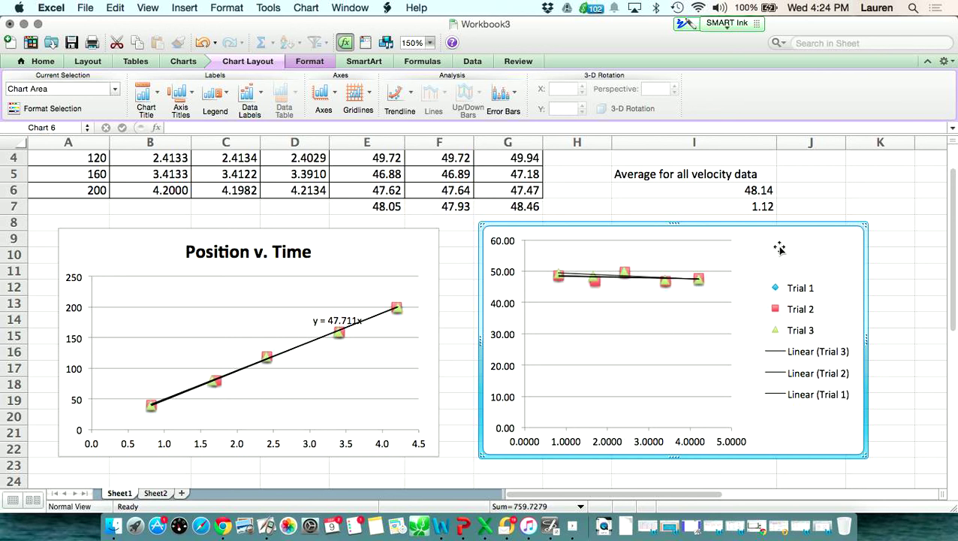
key("ctrl+Up")
left_click(339, 399)
left_click(158, 97)
left_click(177, 150)
Add a horizontal axis title below the axis and a rotated vertical axis title to the velocity chart
left_click(179, 93)
left_click(180, 113)
left_click(181, 112)
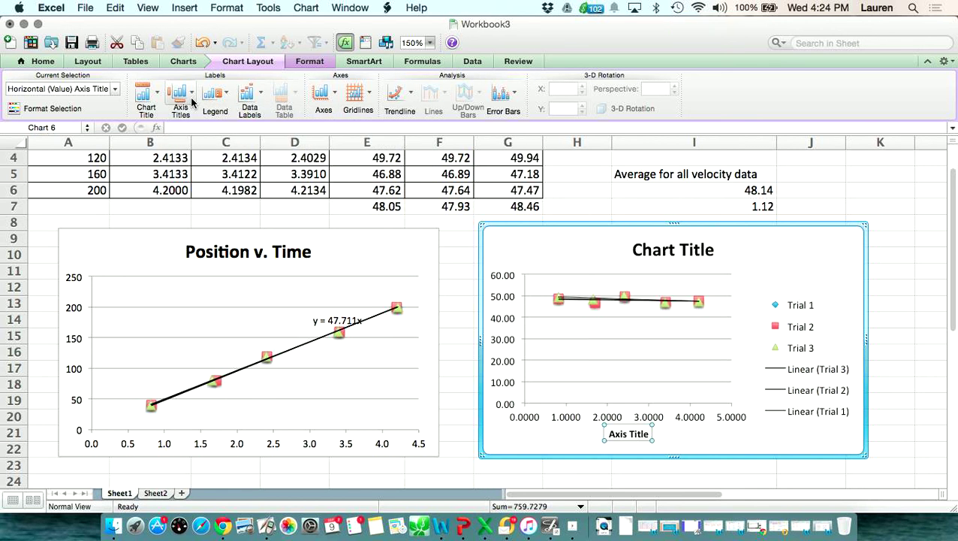
mouse_move(296, 128)
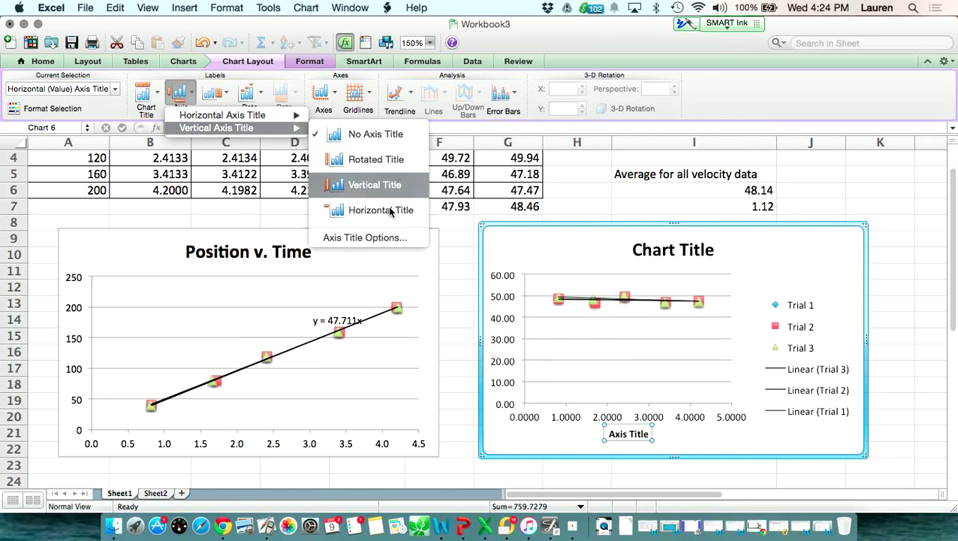
left_click(386, 160)
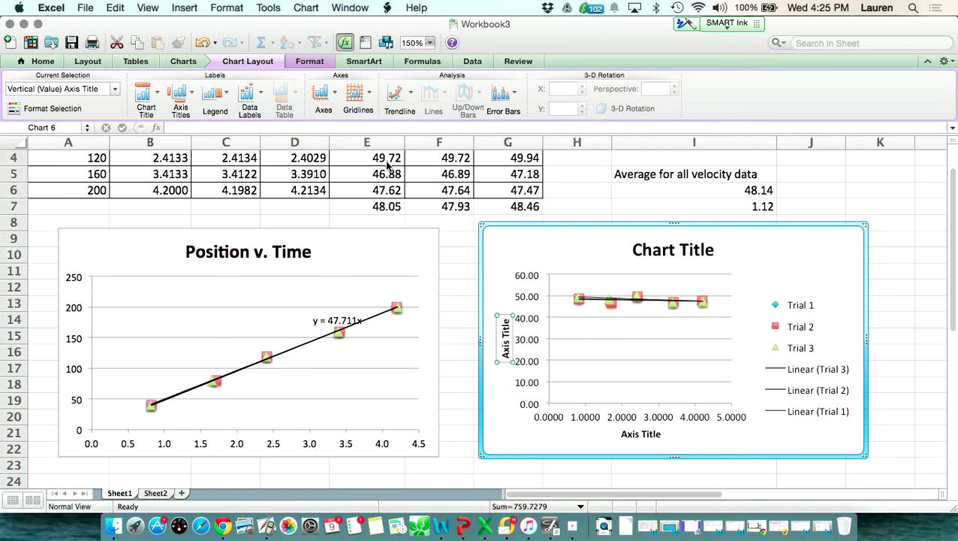
Change the velocity chart's title text to "Velocity v. Time"
left_click(671, 248)
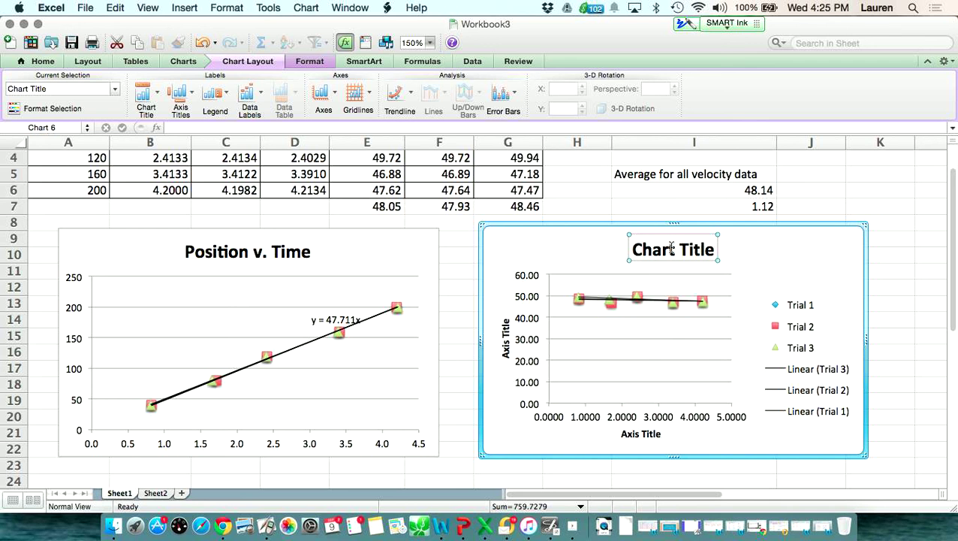
double_click(698, 250)
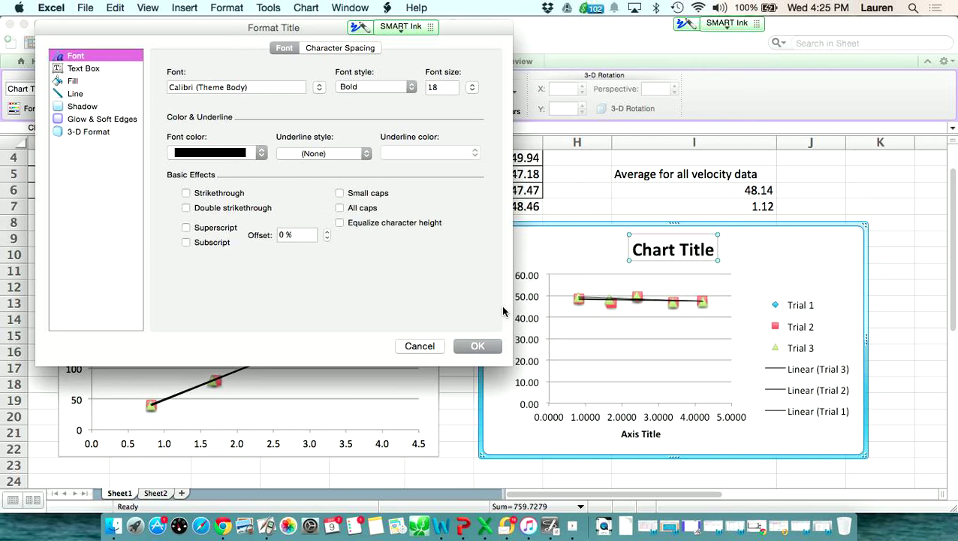
left_click(433, 346)
type("Velo")
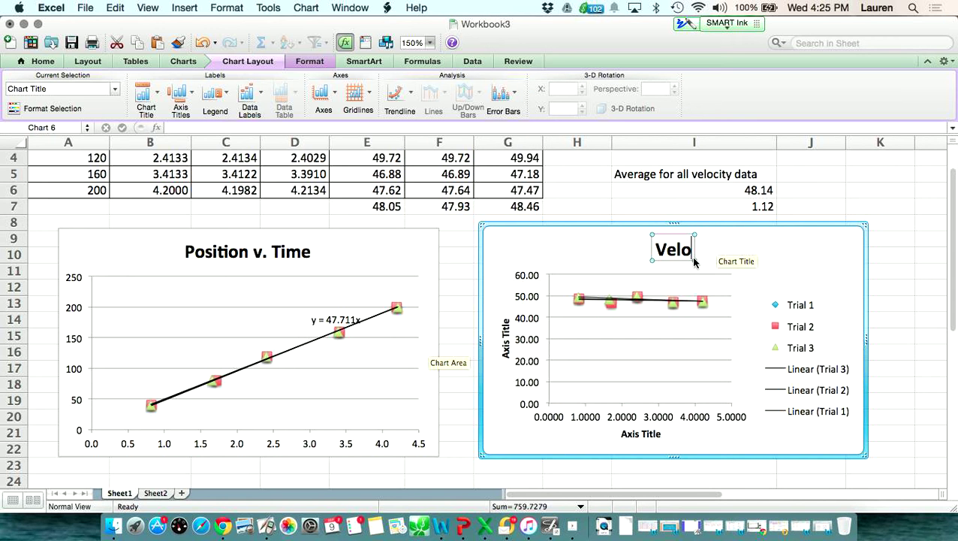
type("city v. Time")
Label the velocity chart's horizontal axis "Time" and its vertical axis "Velocty (cm/s)"
left_click(648, 435)
type("Time")
left_click(506, 342)
type("Ve")
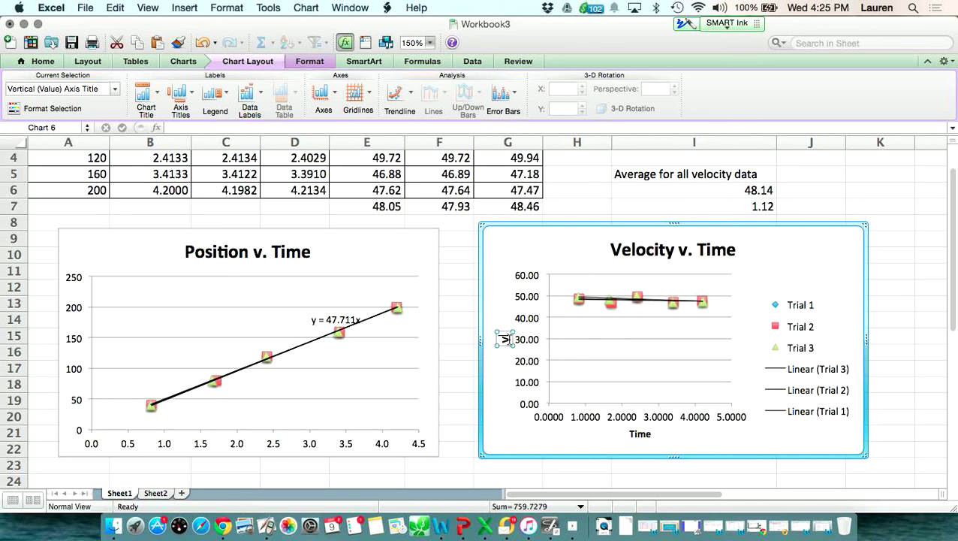
type("locity (cm/s)")
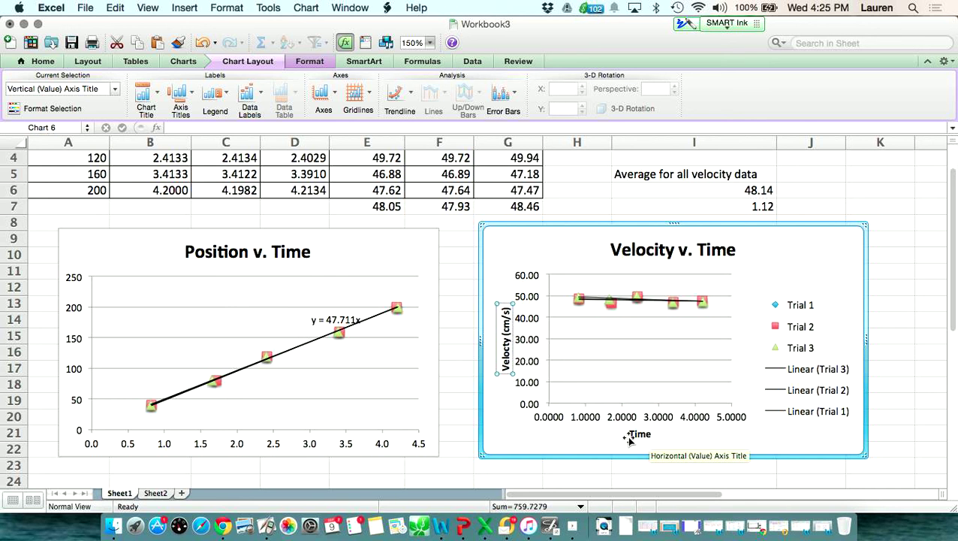
Add the unit to the velocity chart's horizontal axis title so it reads "Time (s)"
left_click(635, 434)
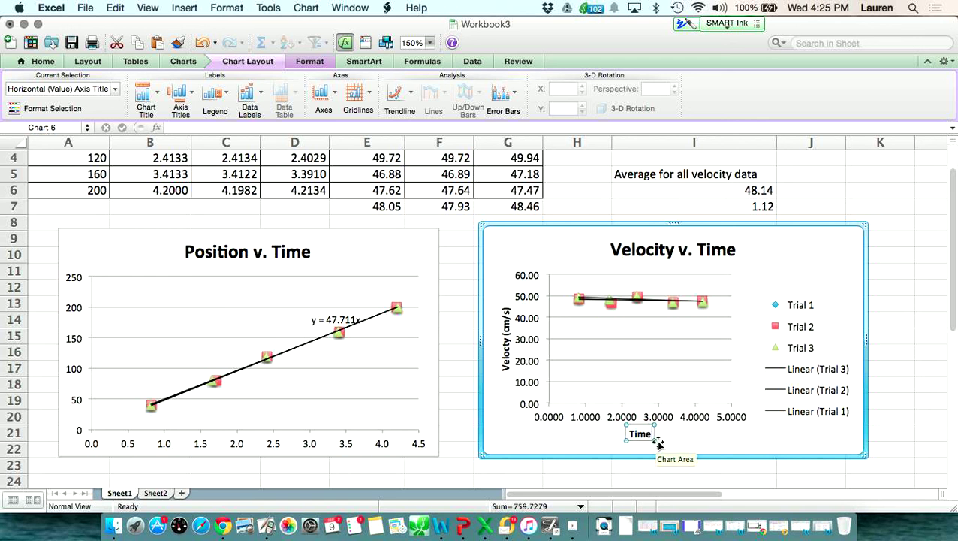
type("(s)")
left_click(745, 442)
Move the velocity chart down to start around row 11, clear of the average velocity and uncertainty result in I9
scroll(759, 385, "up", 3)
mouse_move(777, 309)
left_mouse_down()
mouse_move(756, 314)
mouse_move(766, 315)
left_mouse_up()
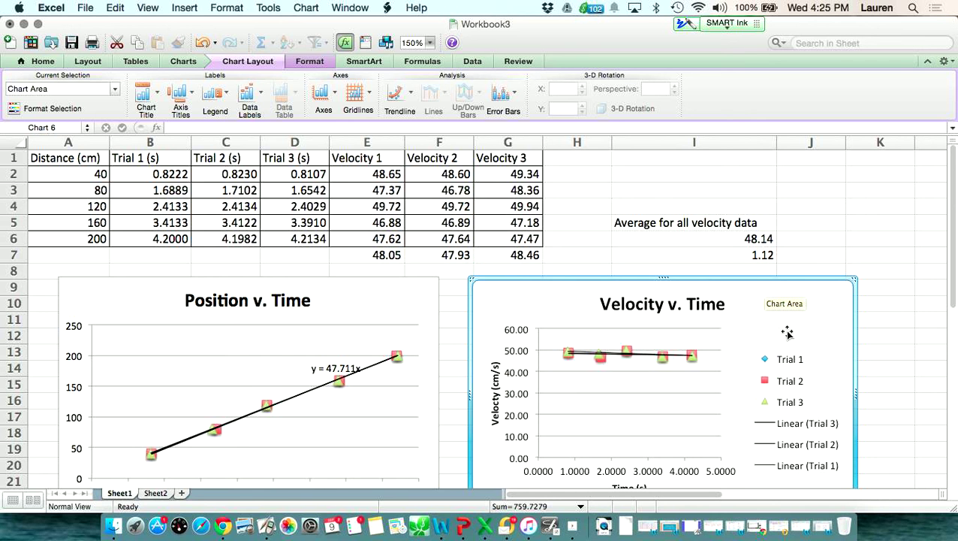
left_click_drag(746, 295, 754, 322)
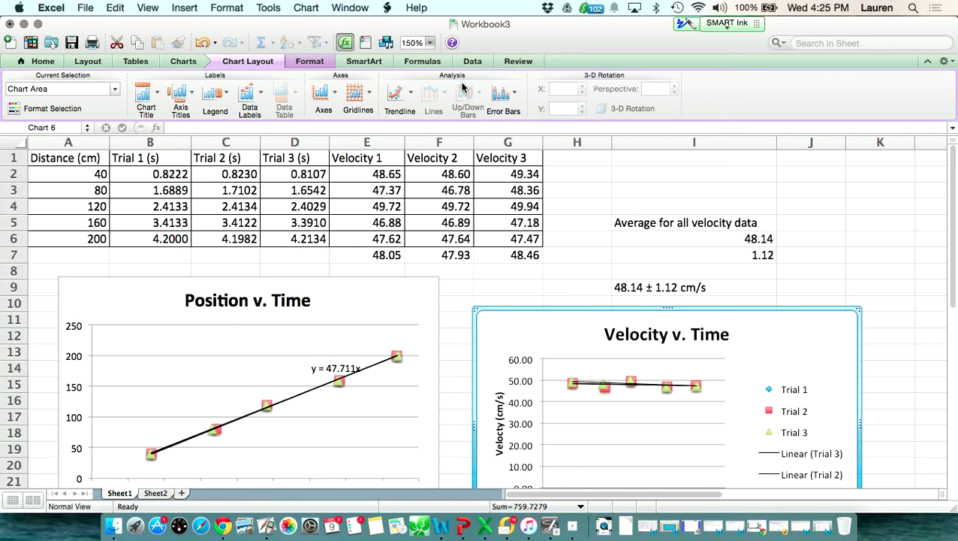